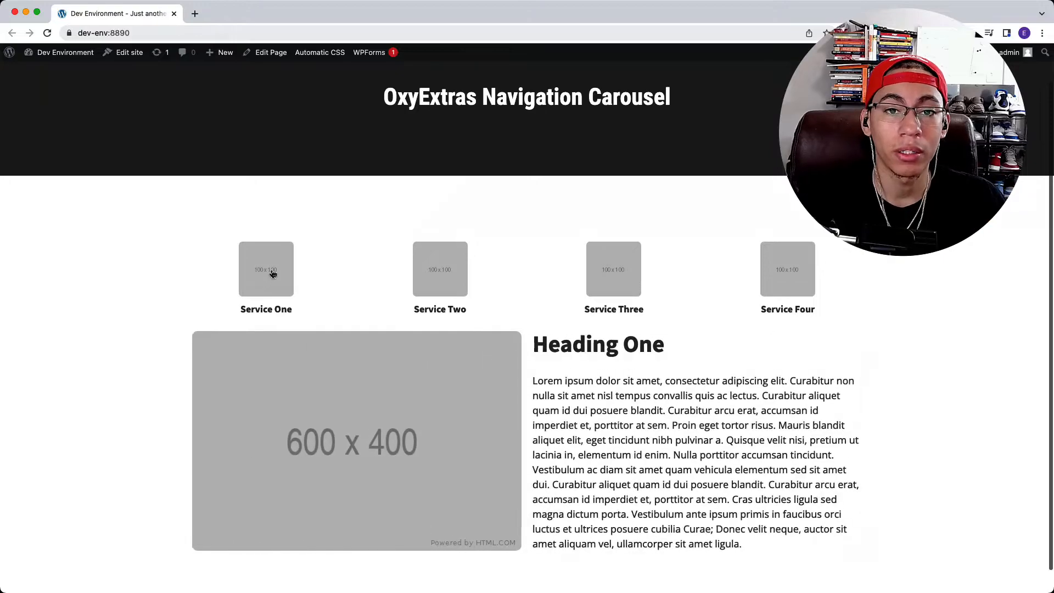
# Step: Preview the finished navigation carousel by switching between Service Two, Service Three and Service Four
pyautogui.click(436, 275)
pyautogui.click(607, 271)
pyautogui.click(791, 278)
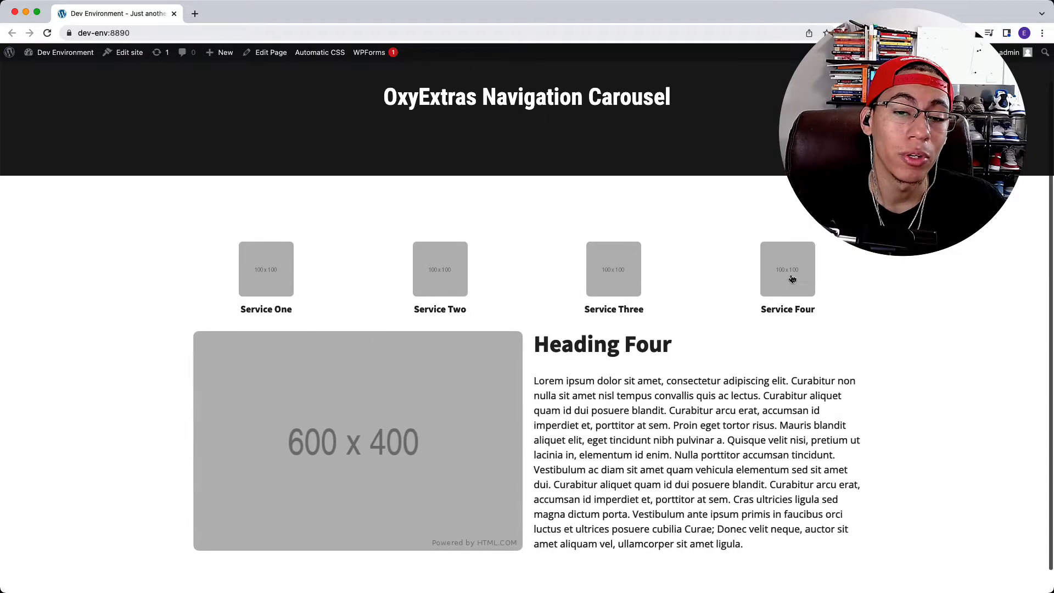
pyautogui.click(608, 272)
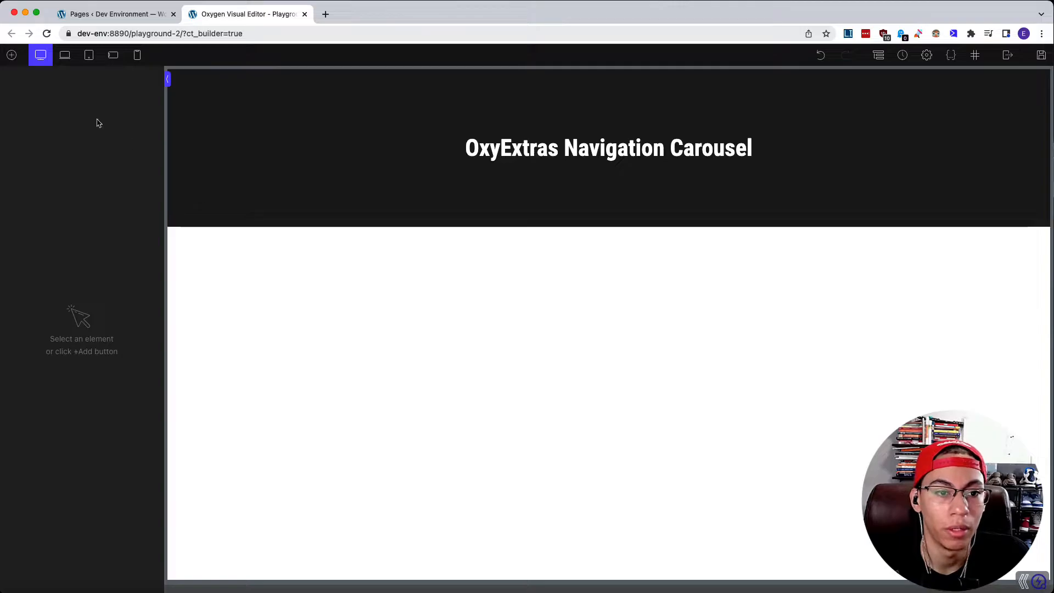
# Step: Add a new section below the header and insert a Carousel Builder from Extras into it
pyautogui.click(12, 55)
pyautogui.moveTo(35, 153); pyautogui.dragTo(318, 288)
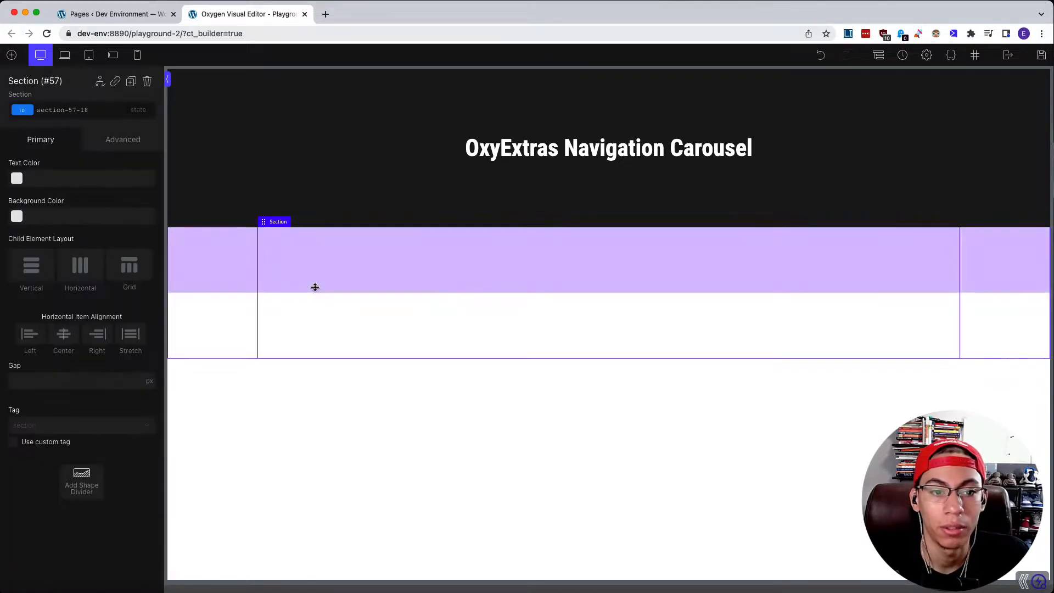
pyautogui.click(11, 55)
pyautogui.click(113, 532)
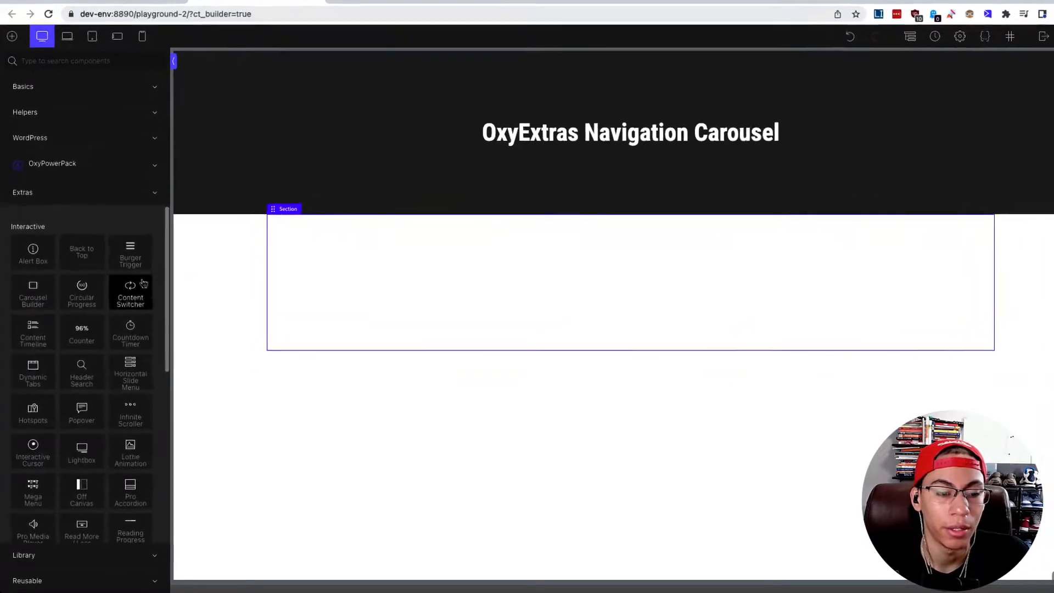
pyautogui.scroll(-3, 104, 247)
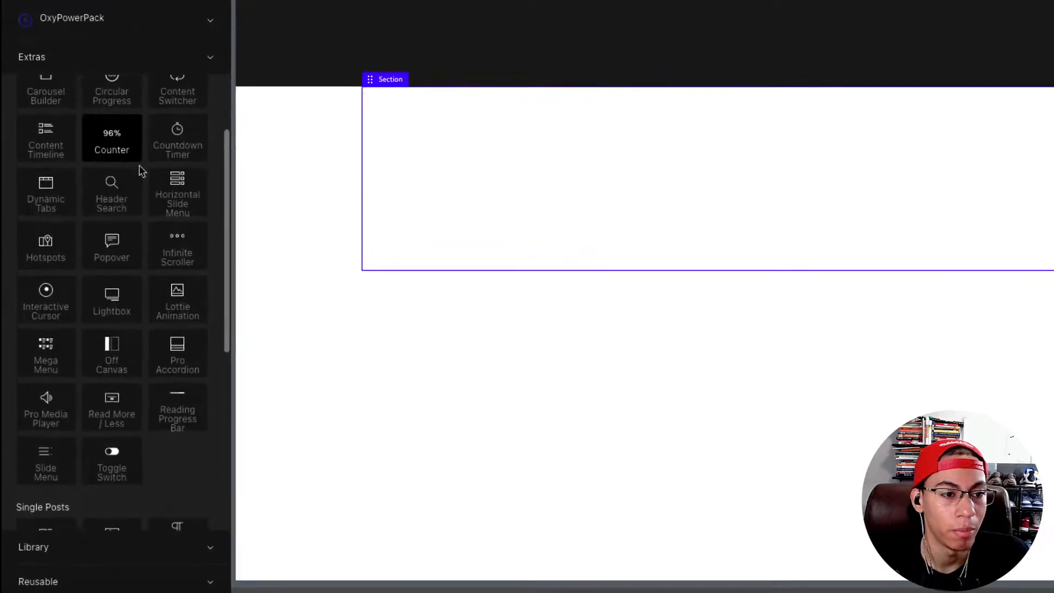
pyautogui.click(46, 91)
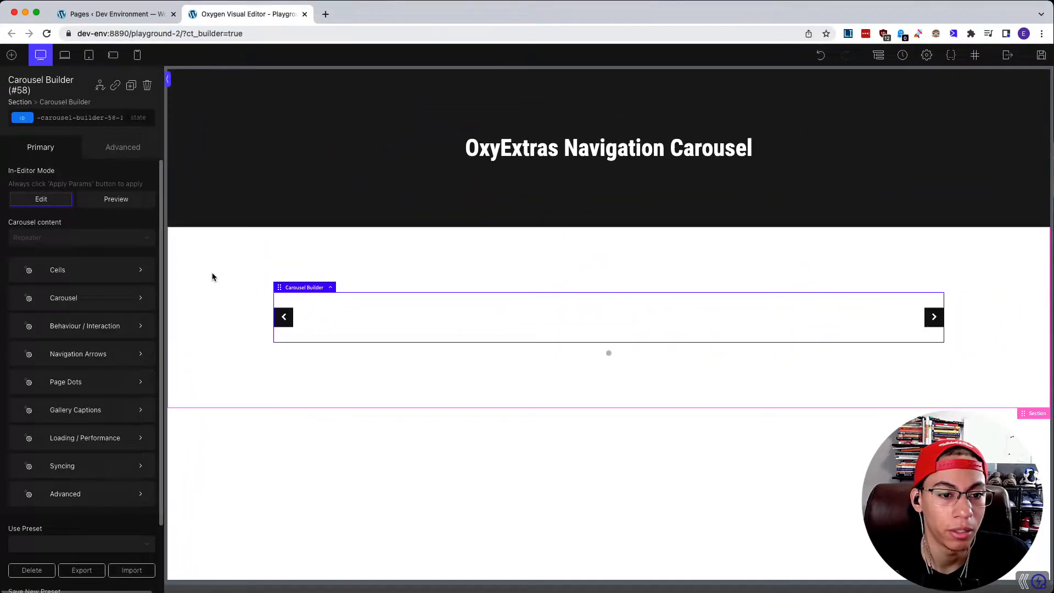
# Step: Add a second Carousel Builder to the same section, then select the upper one
pyautogui.click(213, 276)
pyautogui.click(12, 55)
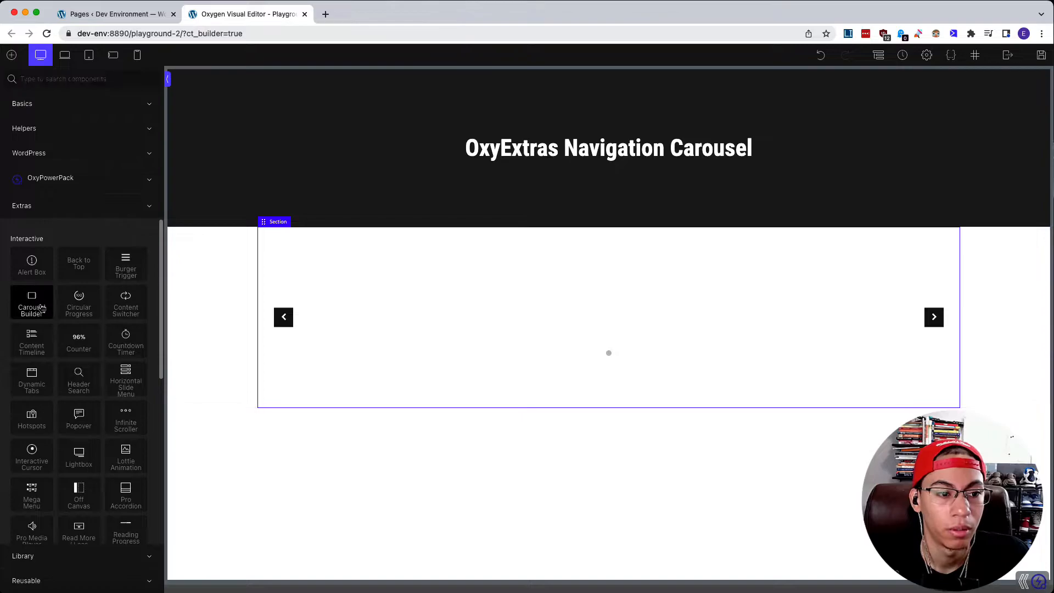
pyautogui.moveTo(275, 325); pyautogui.dragTo(278, 310)
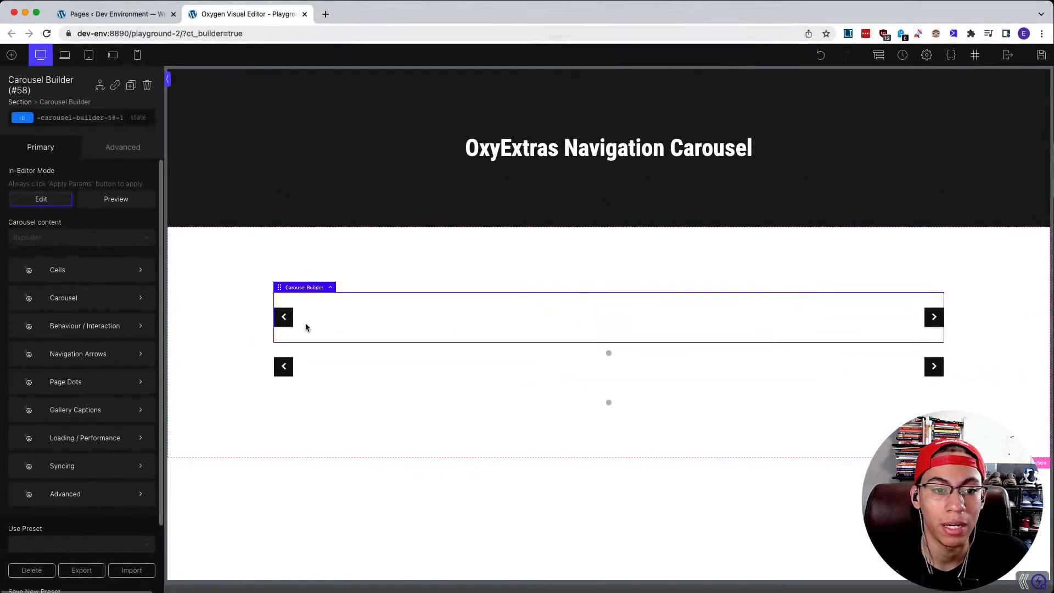
# Step: Turn off the navigation arrows and page dots of the upper Carousel Builder
pyautogui.click(180, 396)
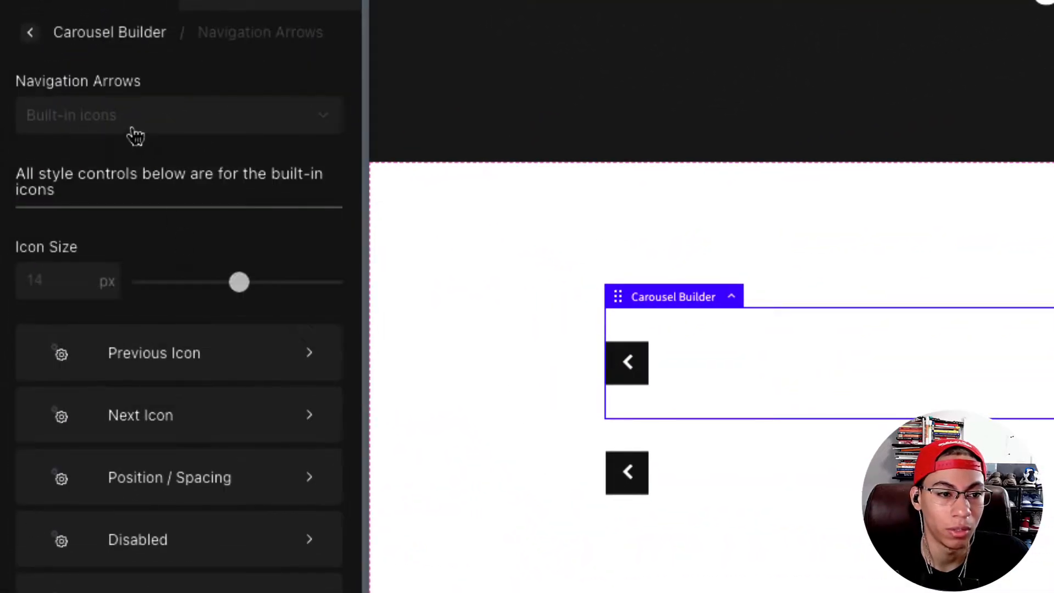
pyautogui.click(91, 177)
pyautogui.click(93, 212)
pyautogui.click(30, 32)
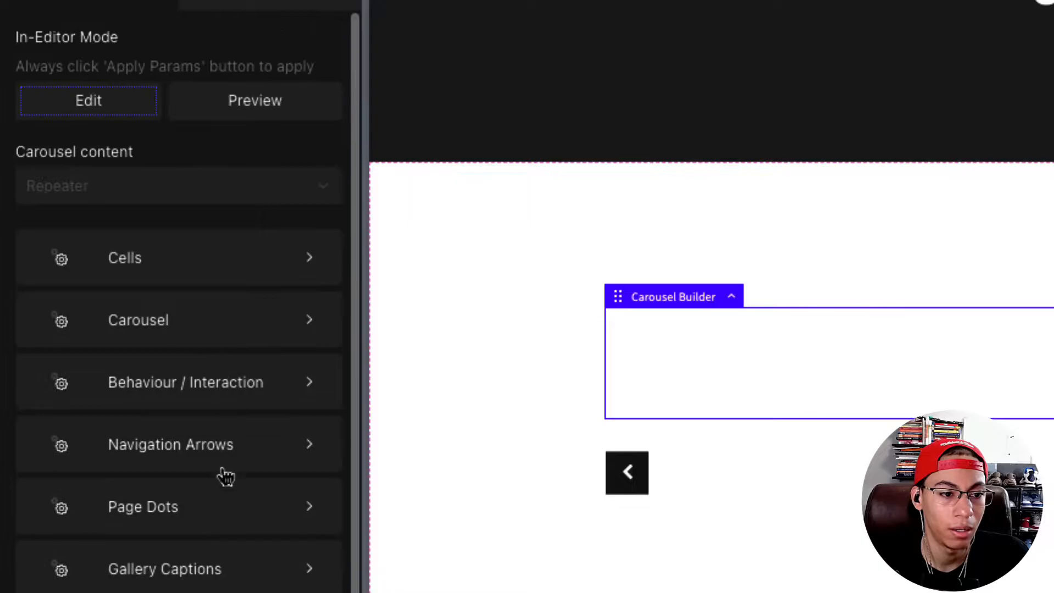
pyautogui.click(214, 508)
pyautogui.click(235, 133)
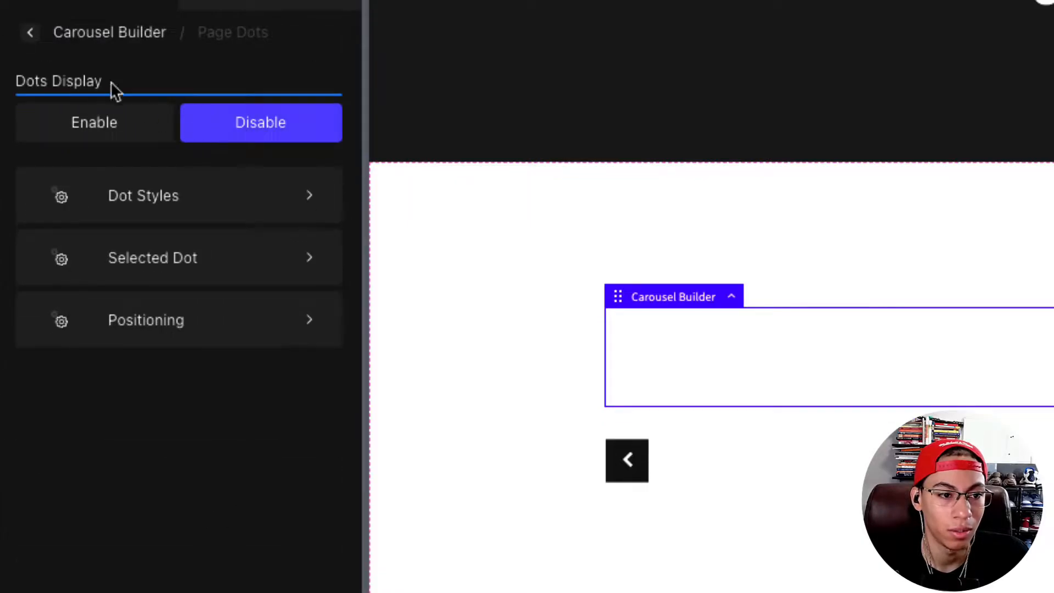
pyautogui.click(30, 32)
# Step: Turn off the navigation arrows and page dots of the lower Carousel Builder
pyautogui.click(186, 451)
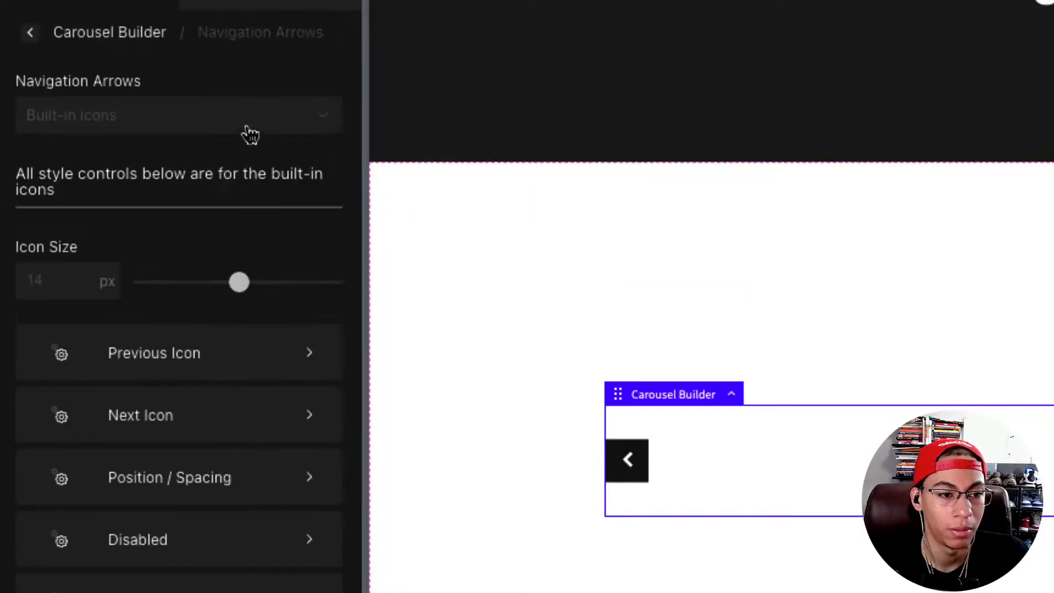
pyautogui.click(166, 115)
pyautogui.click(103, 215)
pyautogui.click(30, 33)
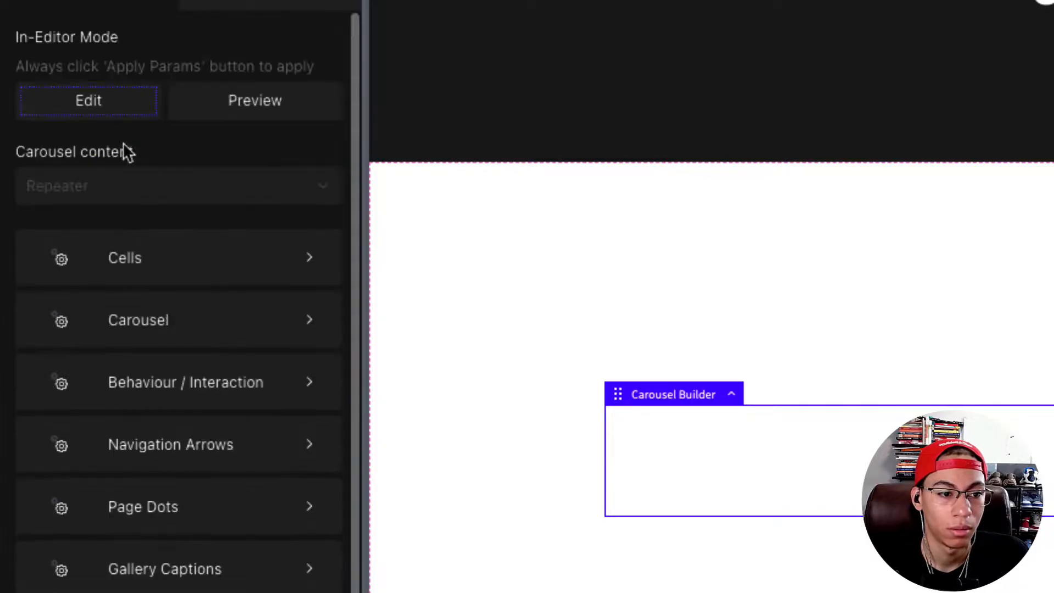
pyautogui.click(197, 509)
pyautogui.click(258, 120)
pyautogui.click(31, 33)
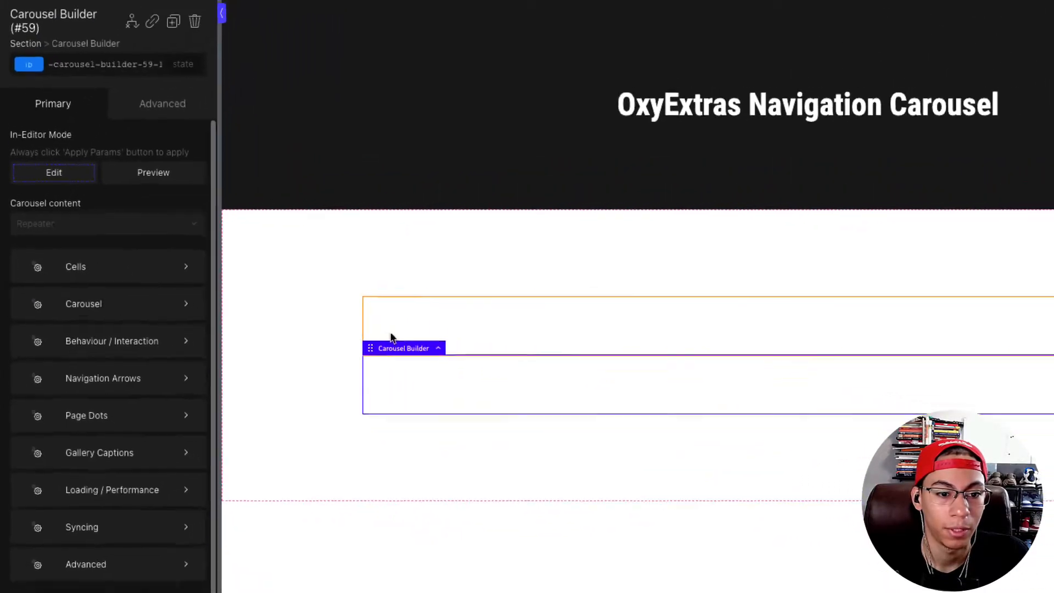
# Step: Set the carousel content of both Carousel Builders to Custom elements (.cell)
pyautogui.click(391, 337)
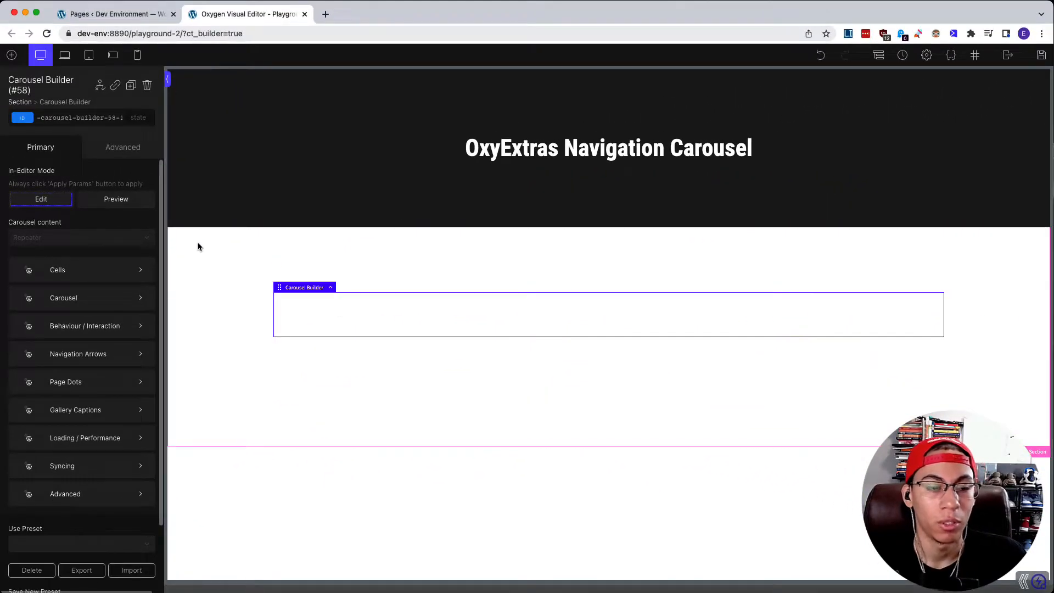
pyautogui.click(146, 236)
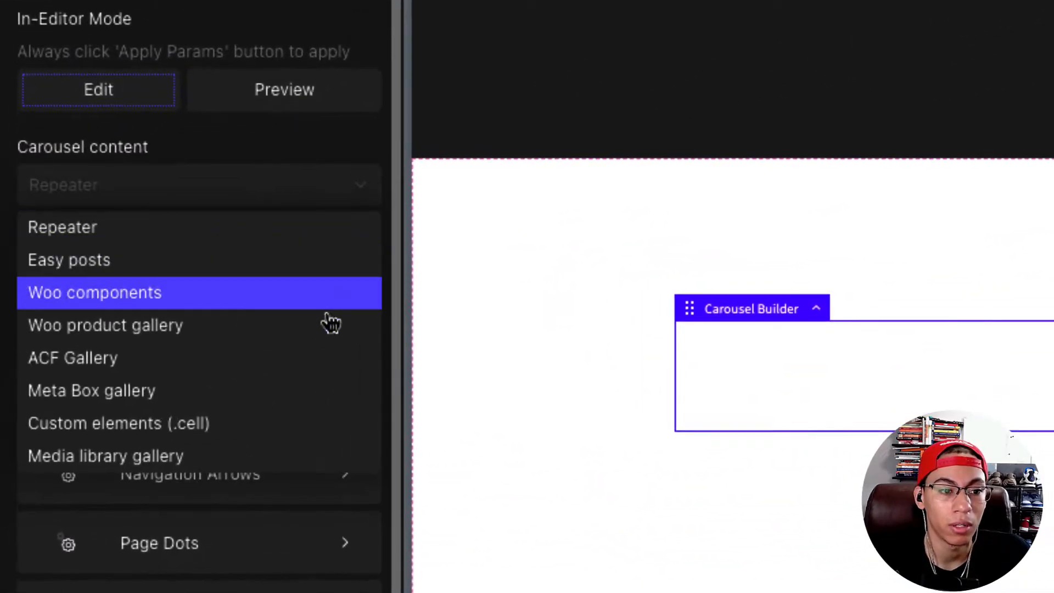
pyautogui.click(193, 435)
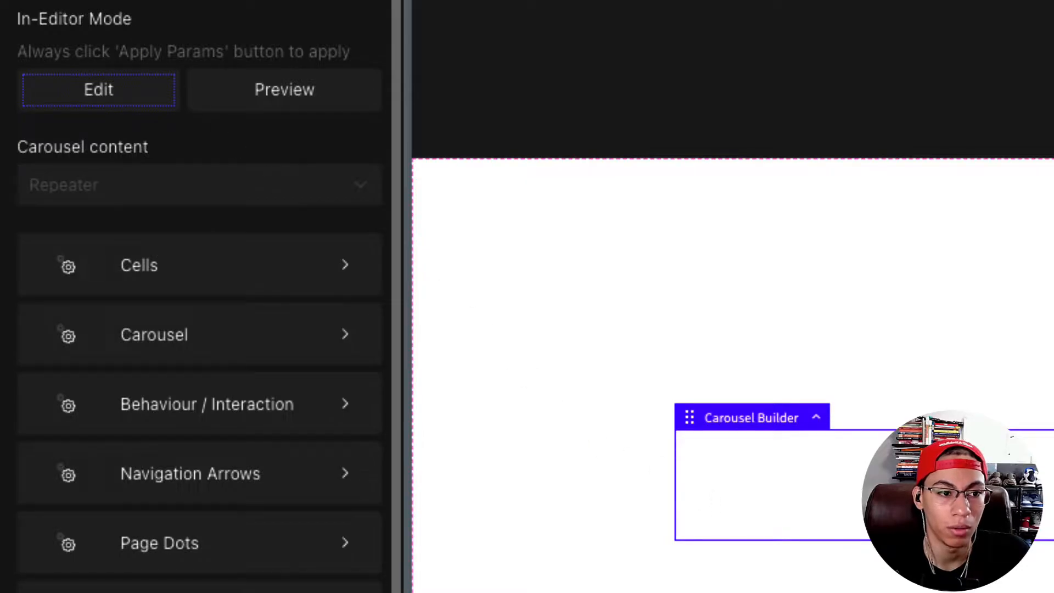
pyautogui.click(131, 197)
pyautogui.click(246, 424)
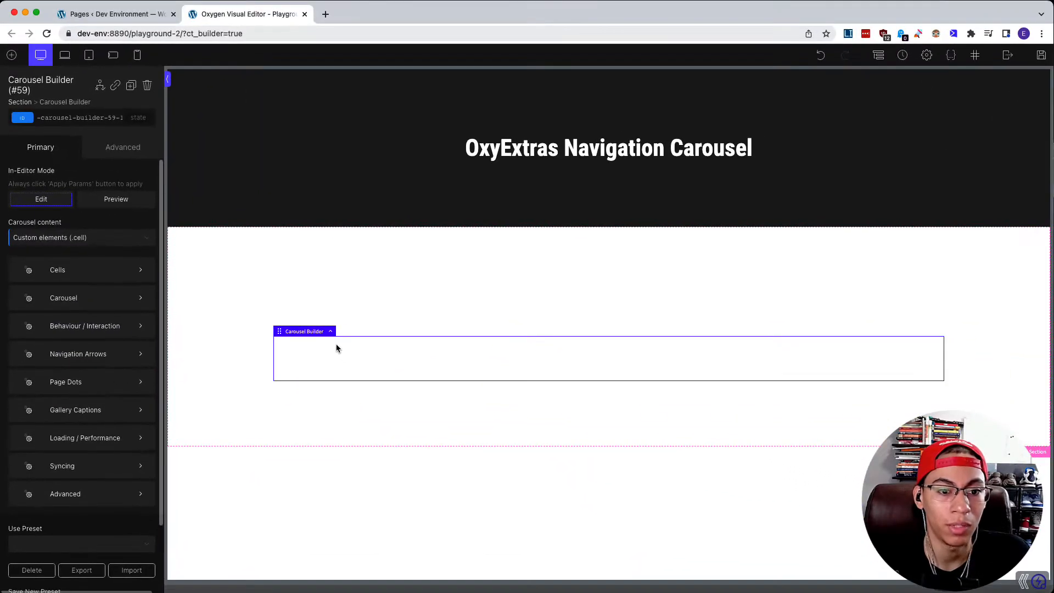
# Step: Insert a Div into the upper Carousel Builder and give it the class "cell"
pyautogui.click(336, 306)
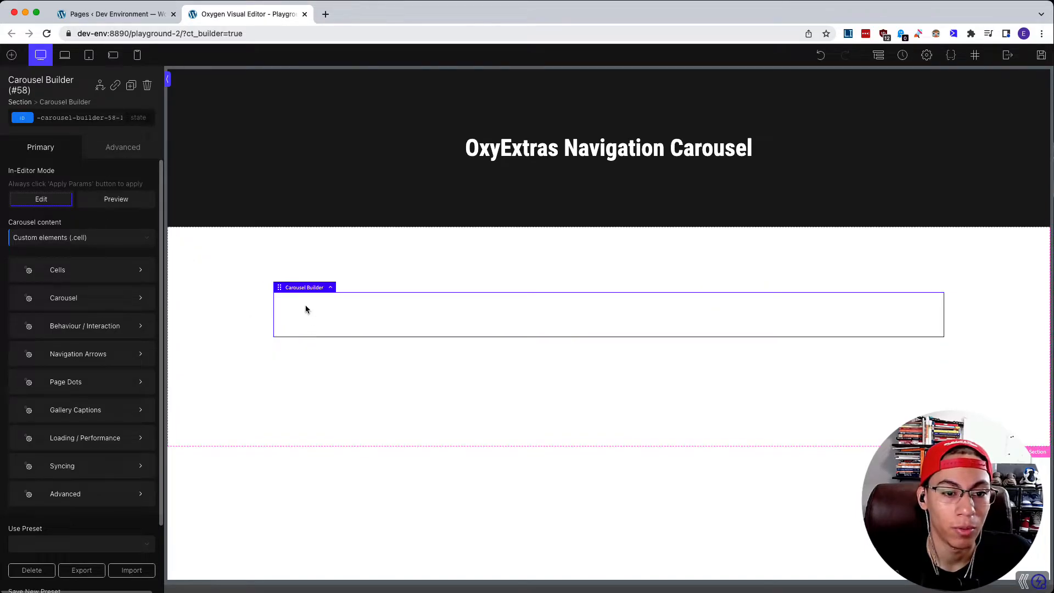
pyautogui.click(11, 55)
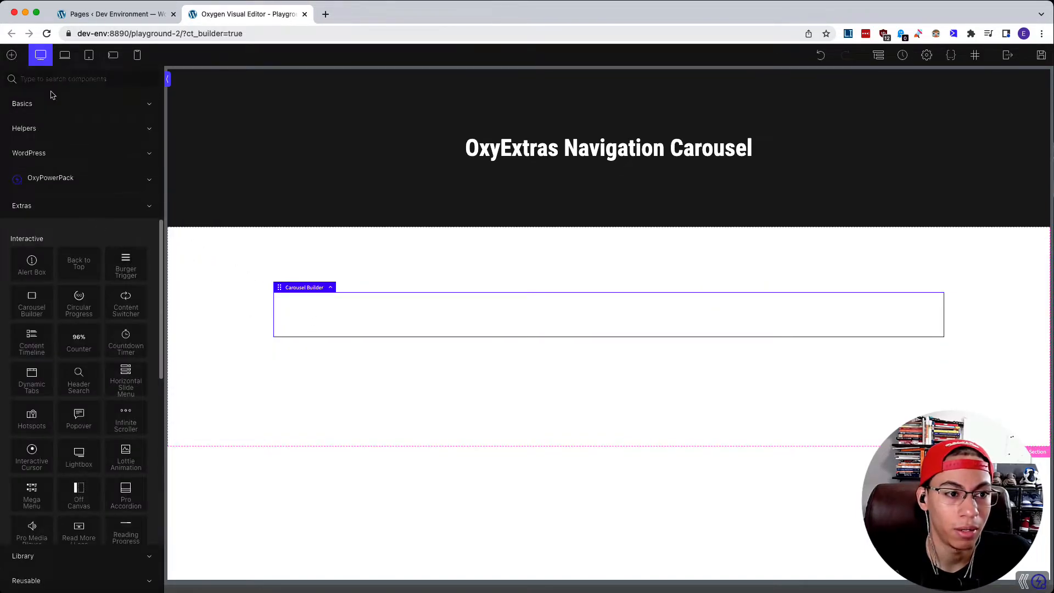
pyautogui.click(79, 153)
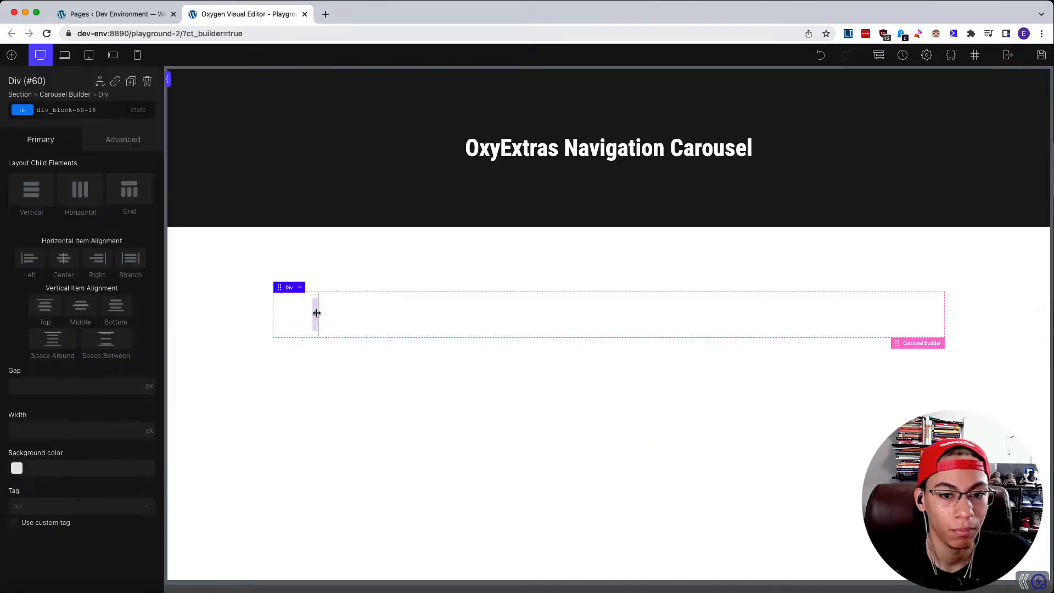
pyautogui.click(97, 111)
pyautogui.write('cell')
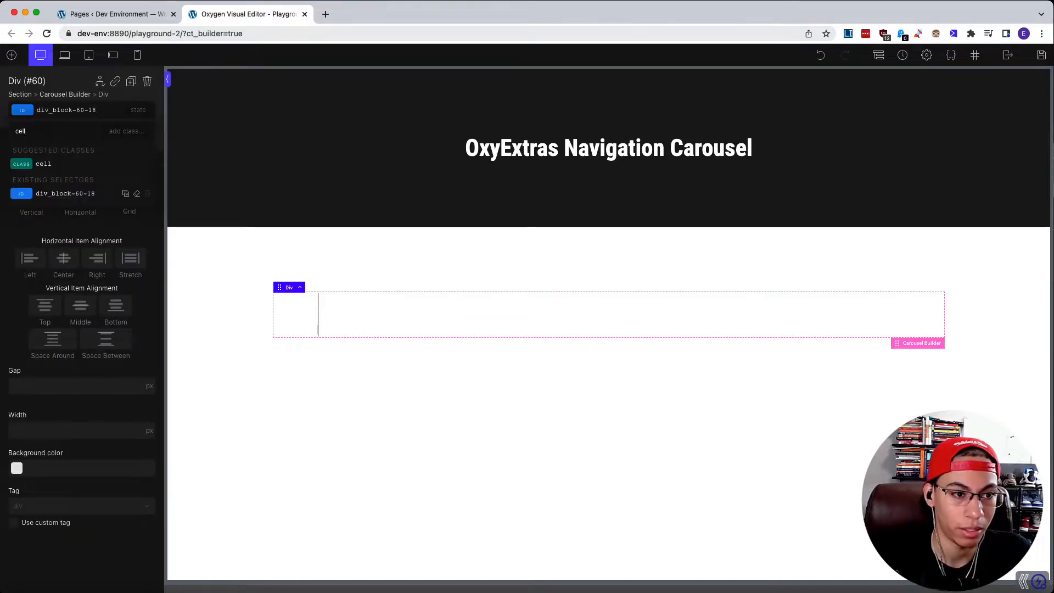
pyautogui.press('Return')
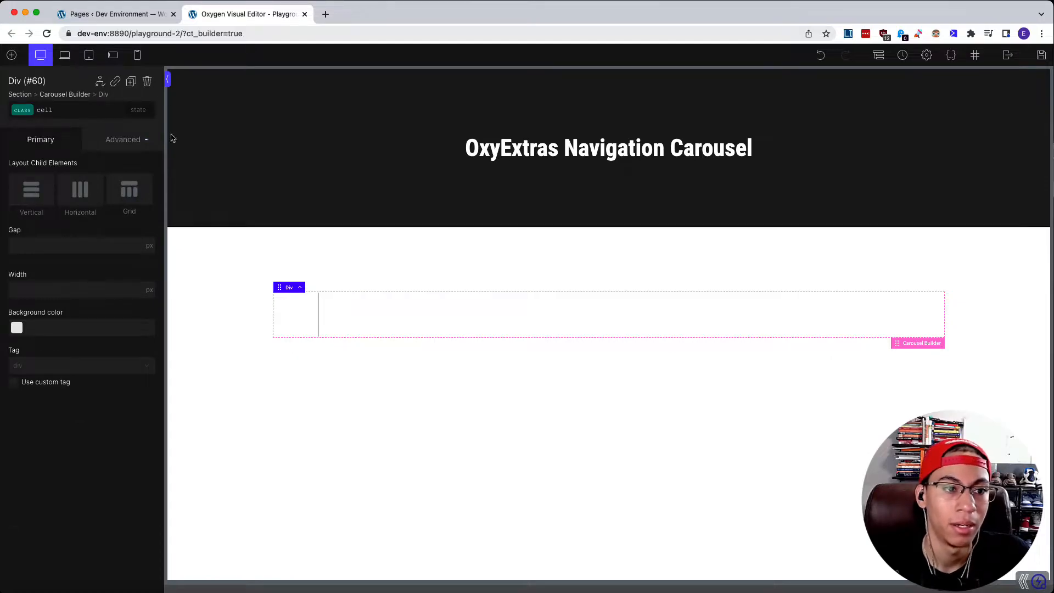
# Step: Add an Image and a Heading inside the cell Div of the upper carousel
pyautogui.click(11, 55)
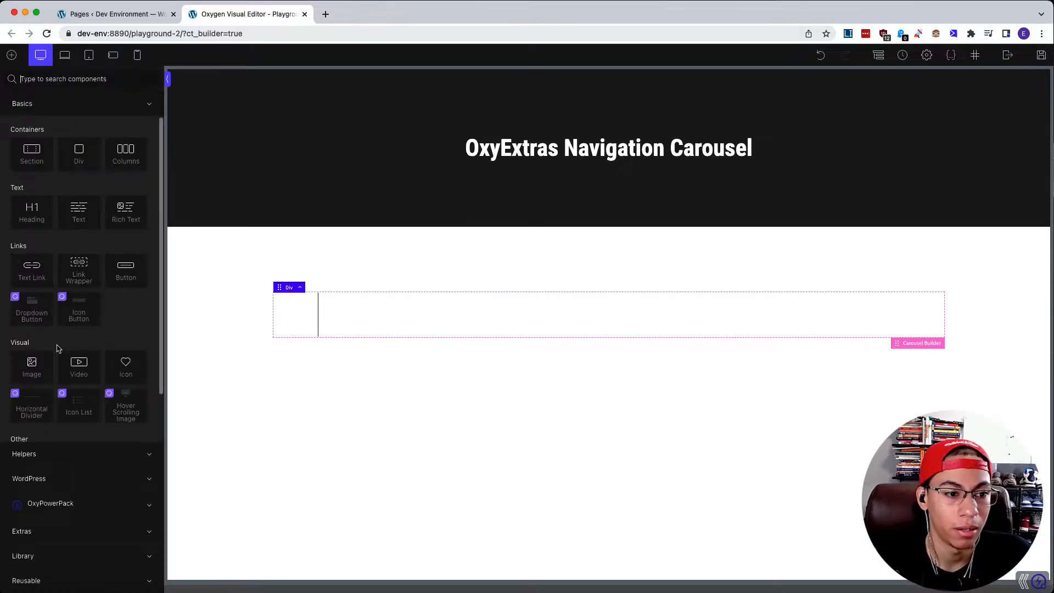
pyautogui.click(31, 367)
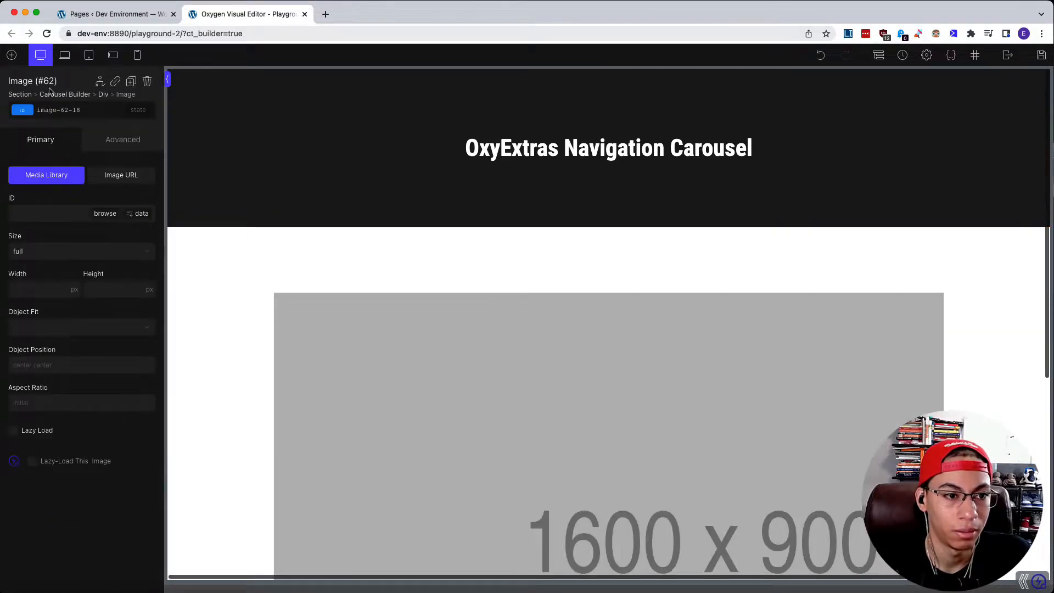
pyautogui.click(11, 55)
pyautogui.click(41, 215)
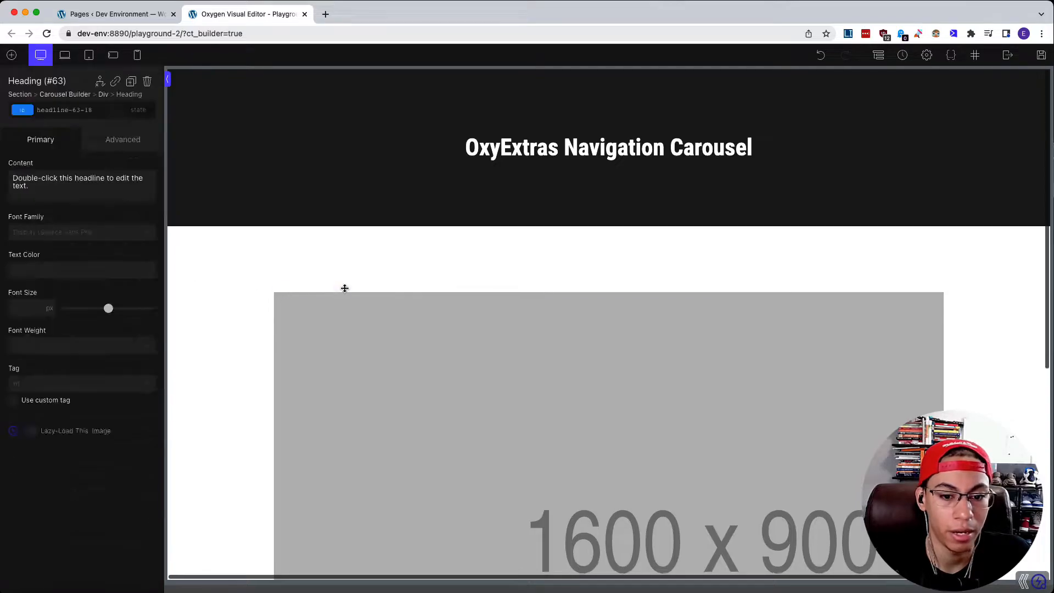
# Step: Switch the cell's image source to Image URL and change the placeholder URL's dimensions to give a 100x100 image
pyautogui.click(368, 291)
pyautogui.scroll(3, 332, 277)
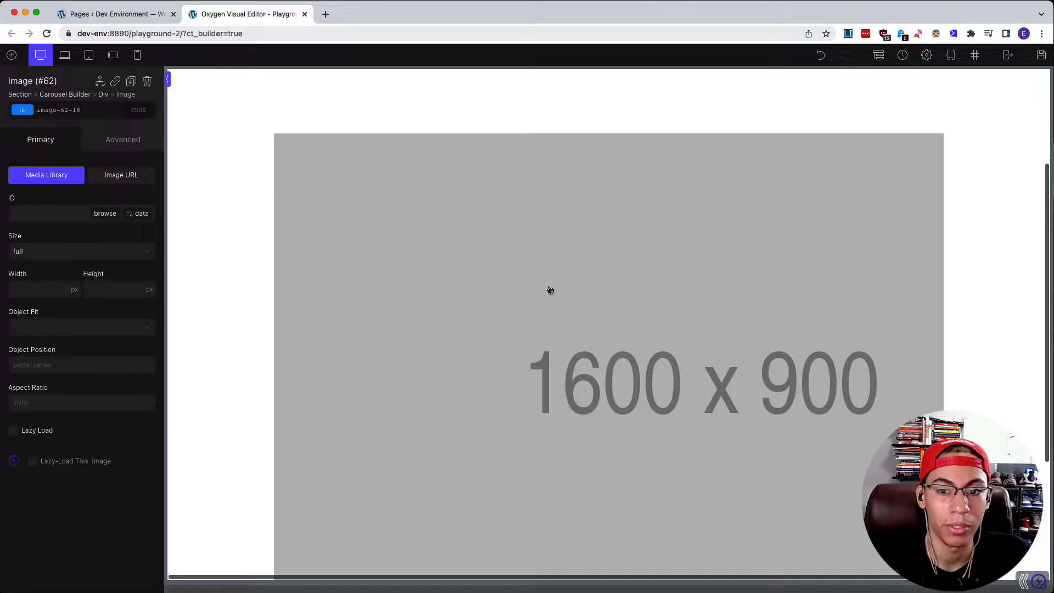
pyautogui.click(120, 175)
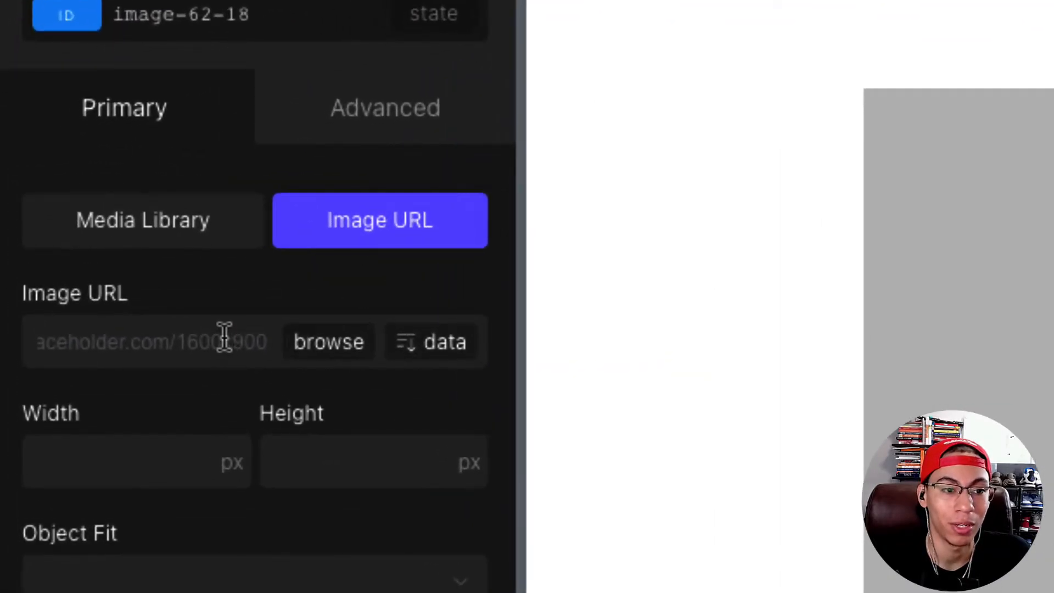
pyautogui.moveTo(71, 211); pyautogui.dragTo(62, 210)
pyautogui.moveTo(195, 331)
pyautogui.mouseDown()
pyautogui.moveTo(181, 329)
pyautogui.moveTo(179, 343)
pyautogui.mouseUp()
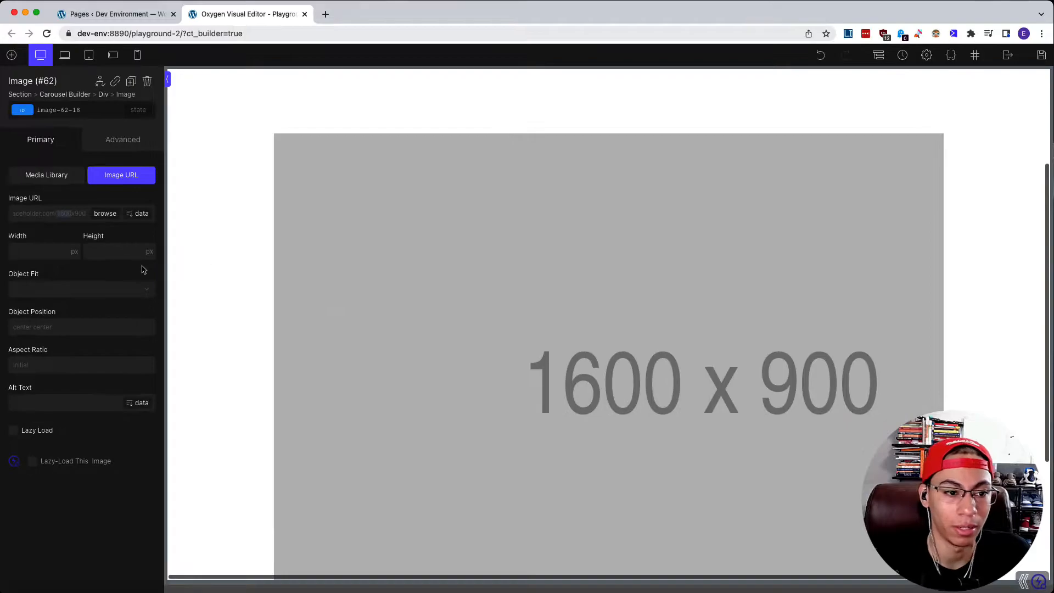
pyautogui.write('200')
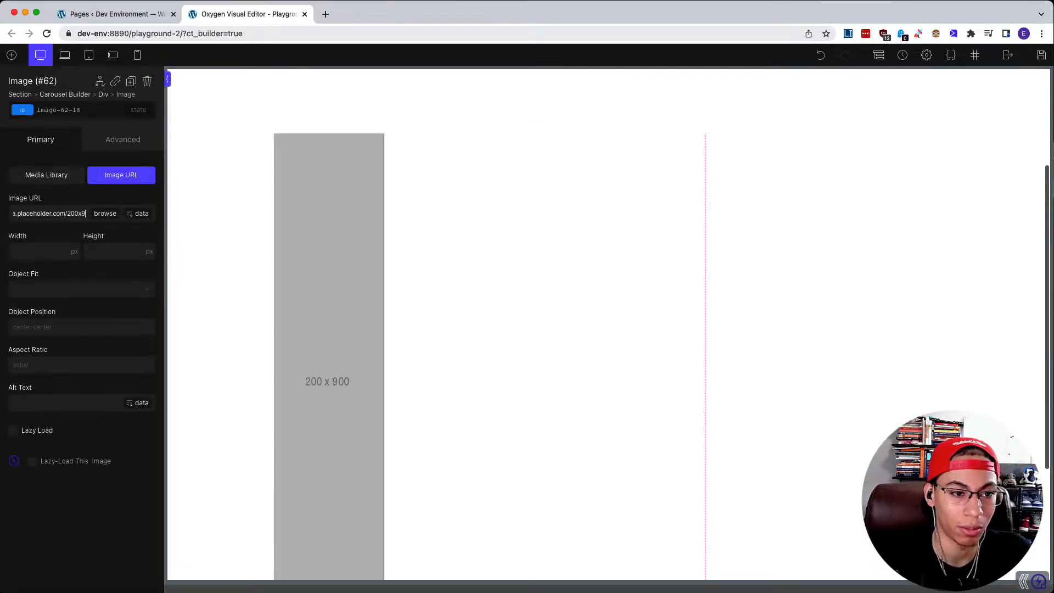
pyautogui.press('BackSpace')
pyautogui.write('2')
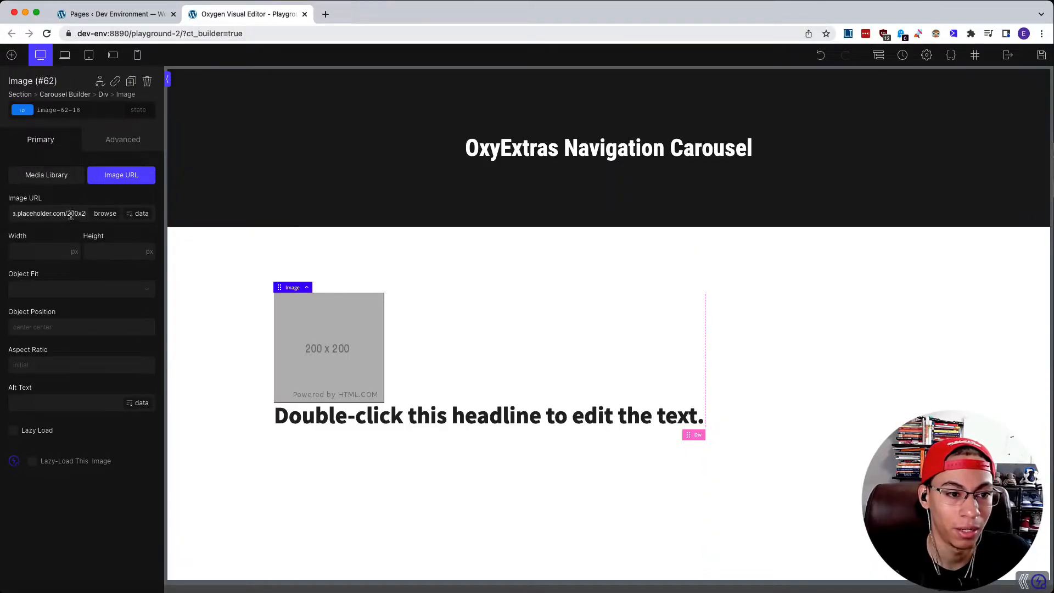
pyautogui.write('1')
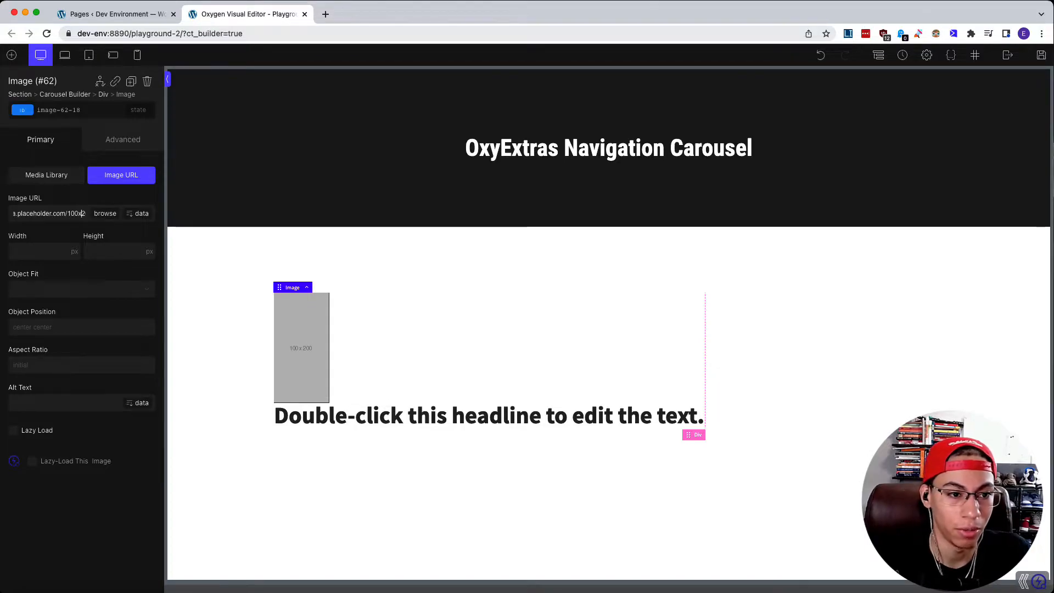
pyautogui.press('BackSpace')
pyautogui.write('1')
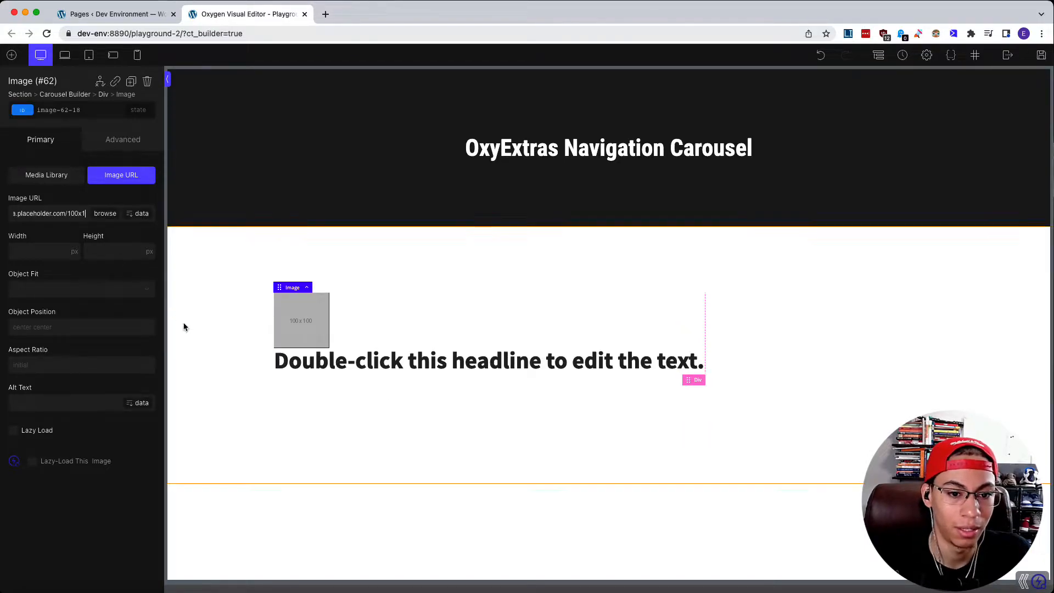
# Step: Set the tag of the heading under the cell's image to H3
pyautogui.click(349, 372)
pyautogui.click(60, 384)
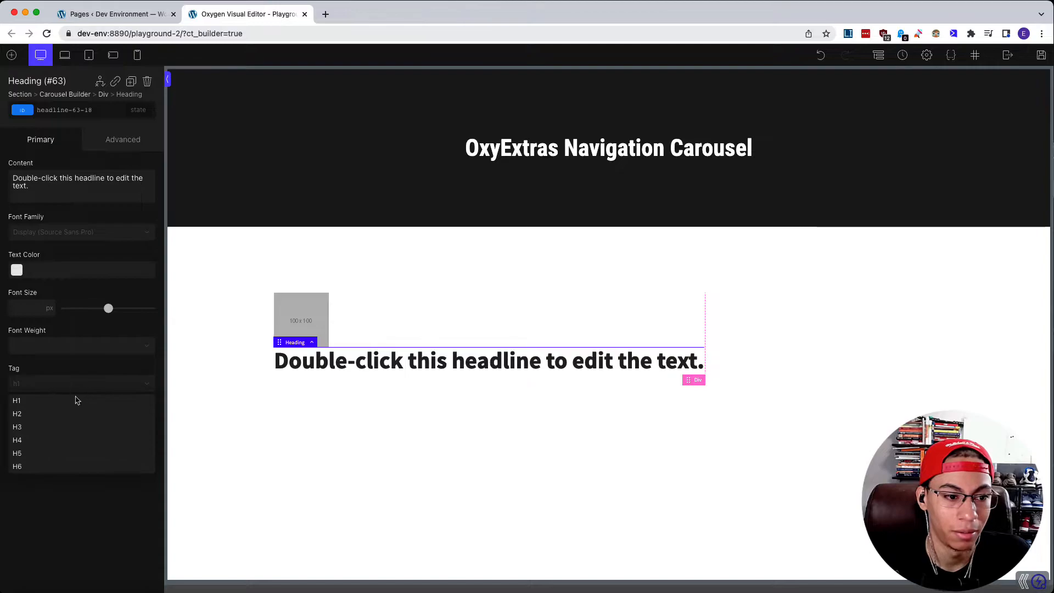
pyautogui.click(78, 427)
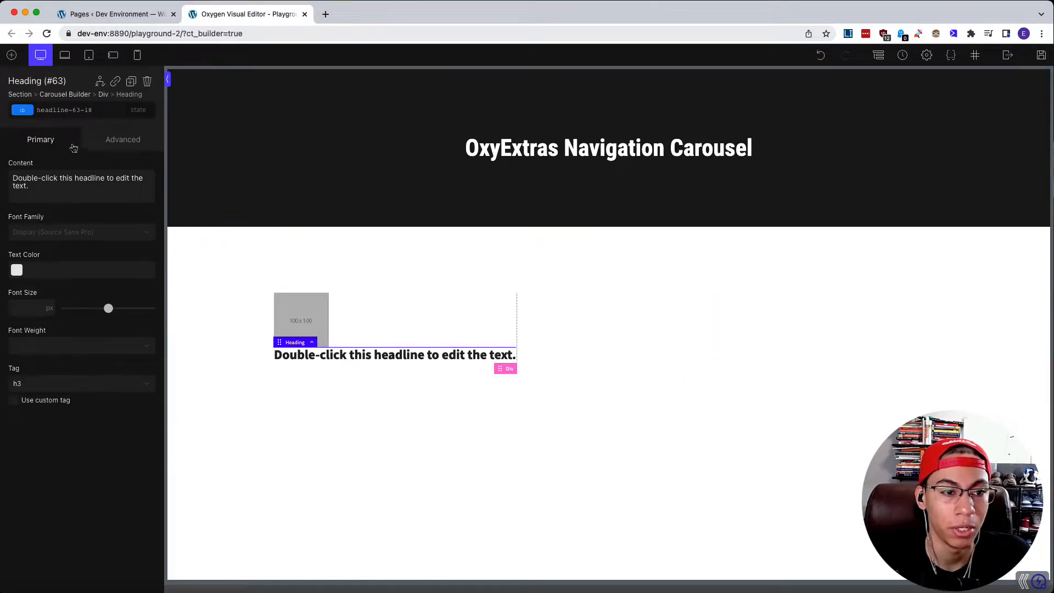
# Step: Change the text of the heading under the cell's image to "Service One"
pyautogui.press('super+a')
pyautogui.write('Servic')
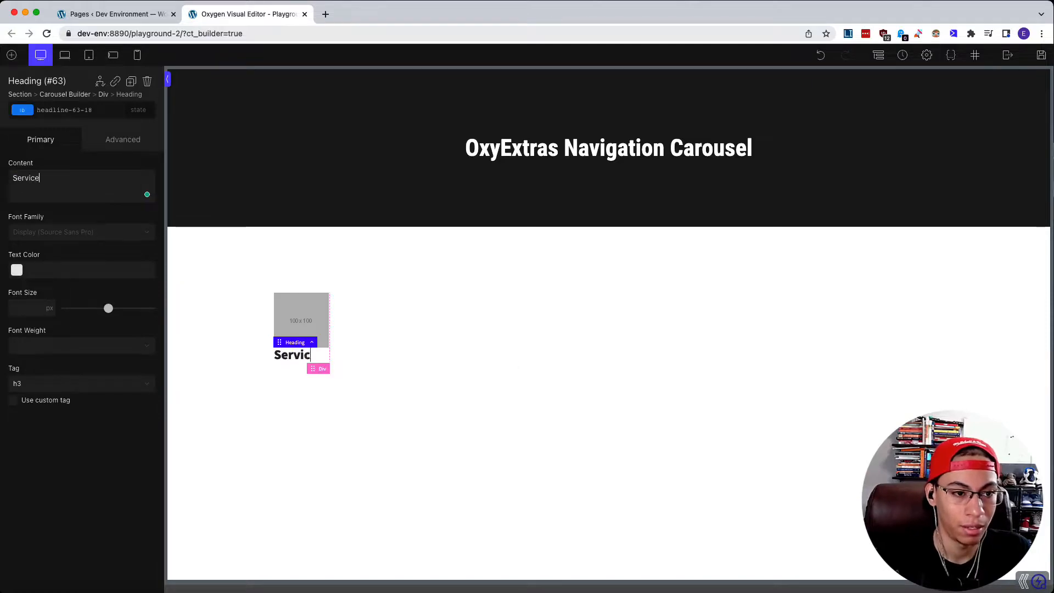
pyautogui.write('e ONe')
pyautogui.press('BackSpace')
pyautogui.press('BackSpace')
pyautogui.write('ne')
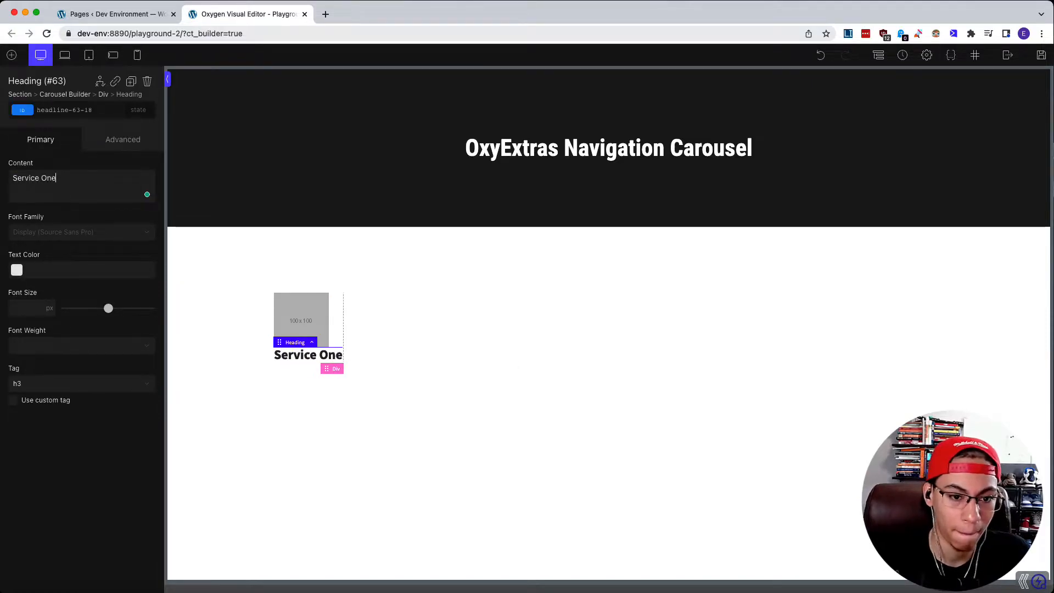
# Step: Apply the classes "cell" and "center--all" to the Div that holds the image and the Service One heading
pyautogui.click(339, 305)
pyautogui.click(79, 110)
pyautogui.write('cell')
pyautogui.press('Return')
pyautogui.write('cen')
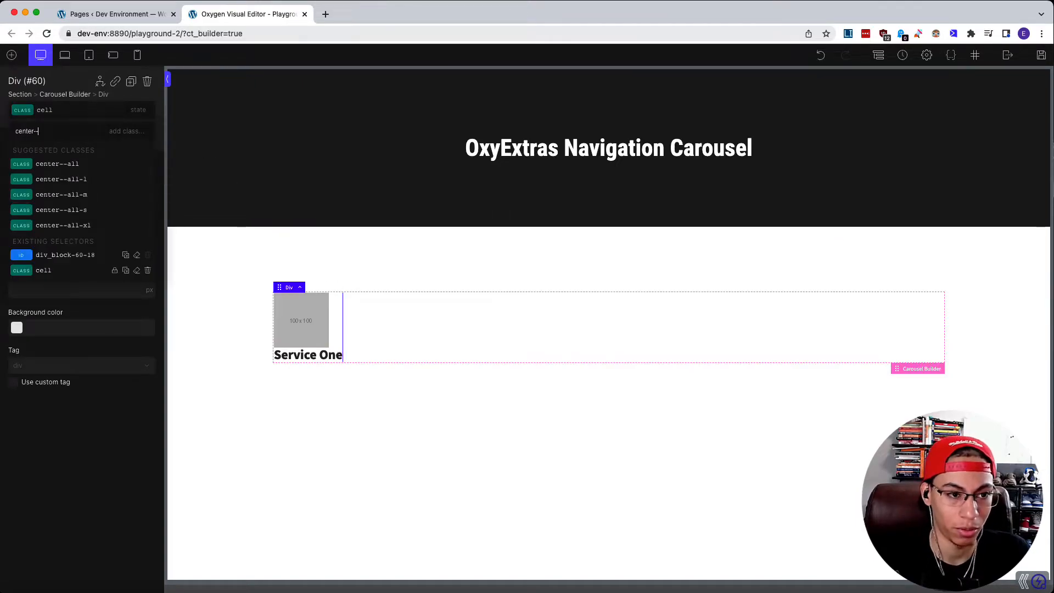
pyautogui.write('ter--all')
pyautogui.press('Return')
# Step: Try the class "margin-bottom--s" on the image above Service One and remove it again
pyautogui.click(302, 322)
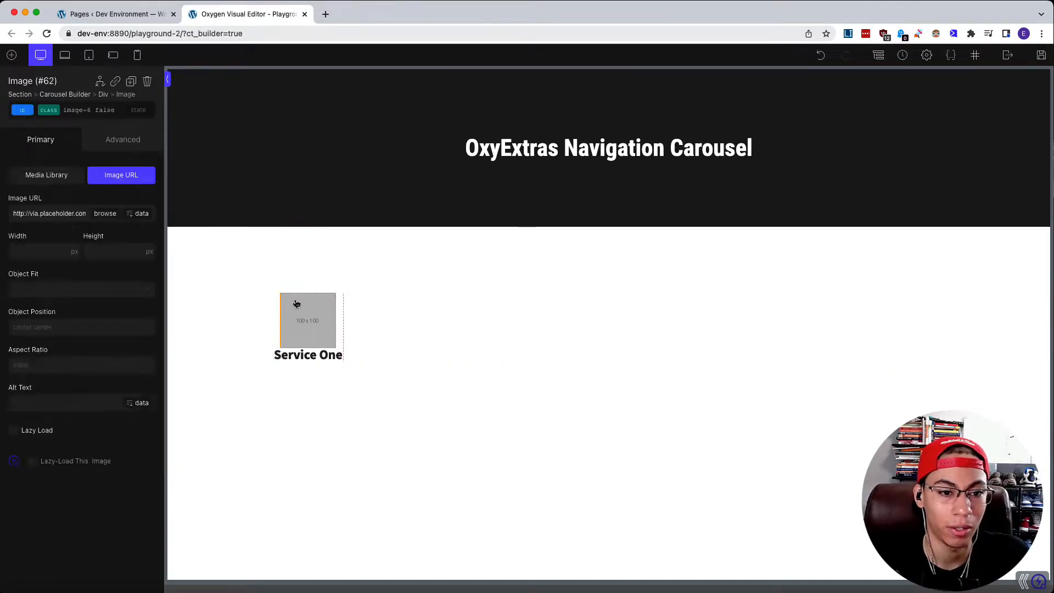
pyautogui.click(71, 112)
pyautogui.write('margin')
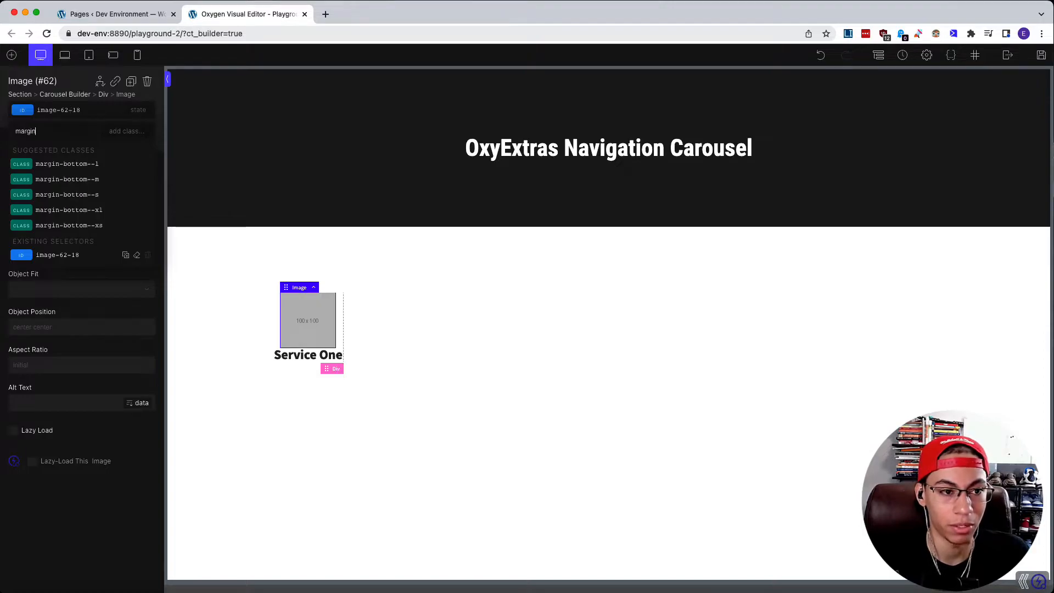
pyautogui.write('-bottom--')
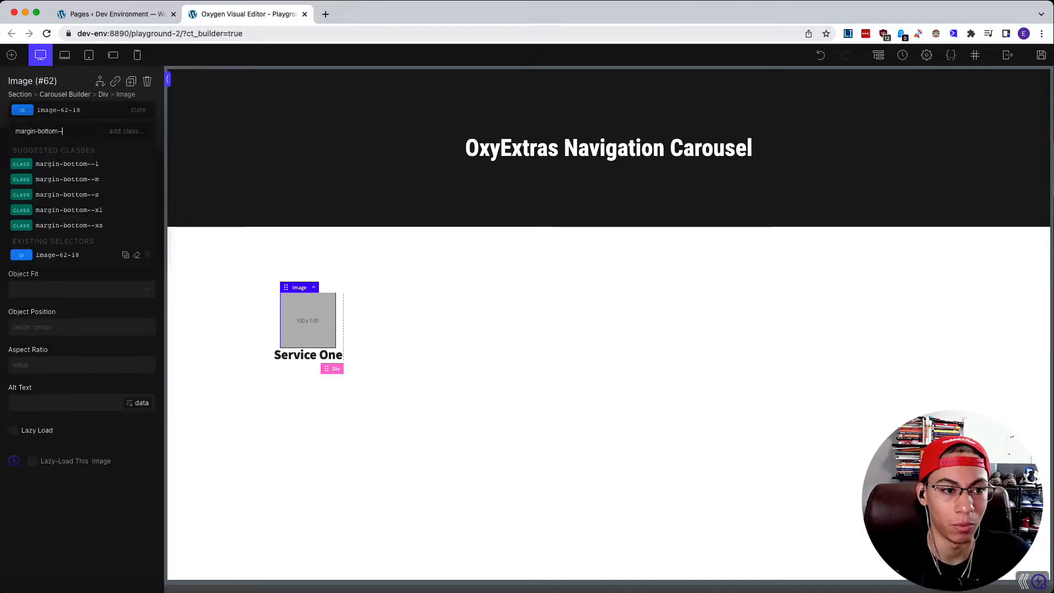
pyautogui.write('s')
pyautogui.press('Return')
pyautogui.click(76, 109)
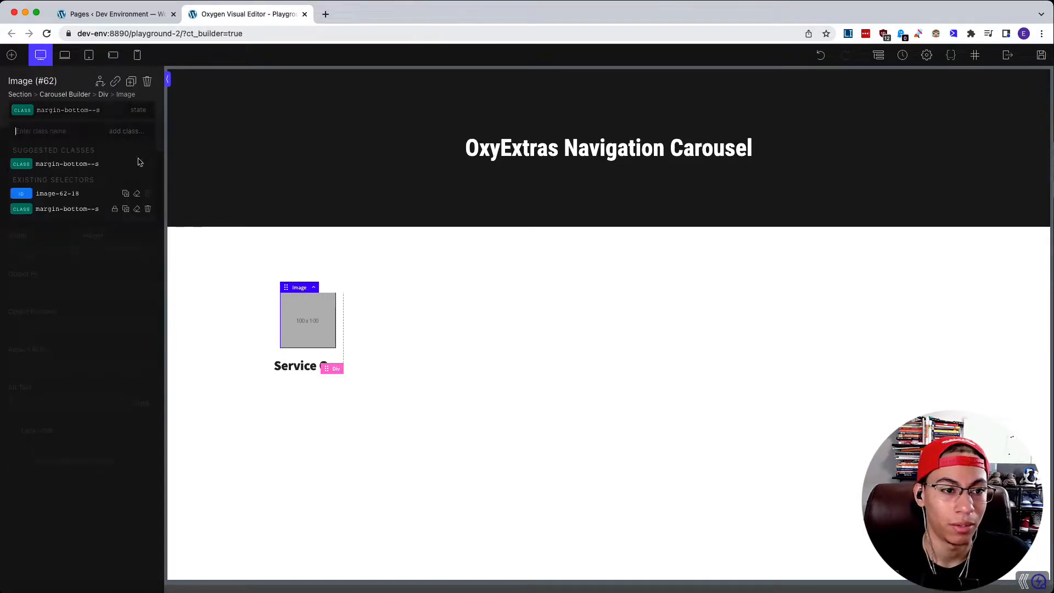
pyautogui.click(65, 106)
pyautogui.click(63, 110)
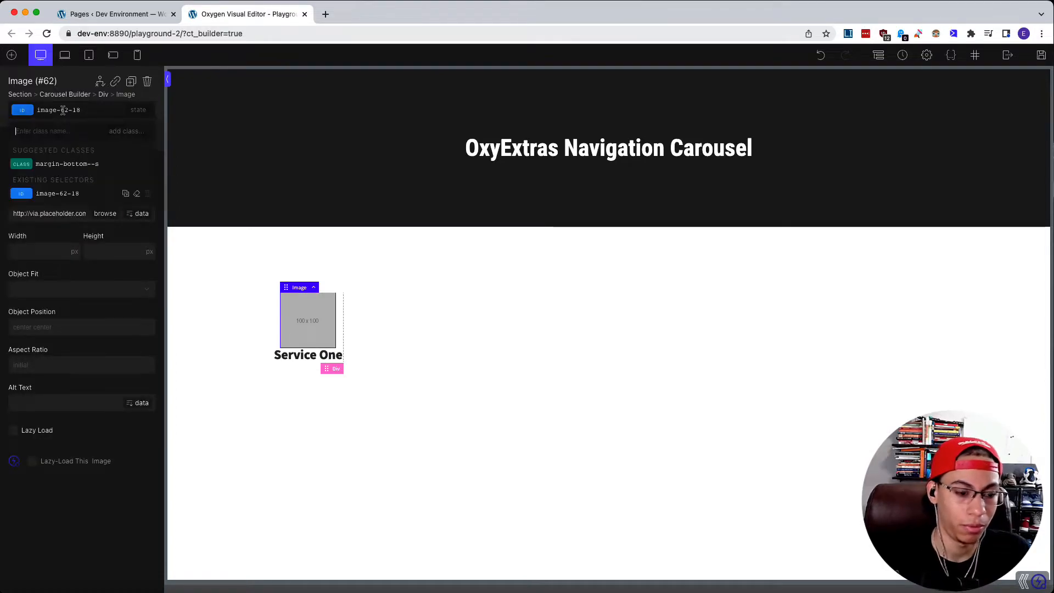
# Step: Add the class "margin-bottom--xs" to the image above the Service One heading
pyautogui.write('margin-bottom--')
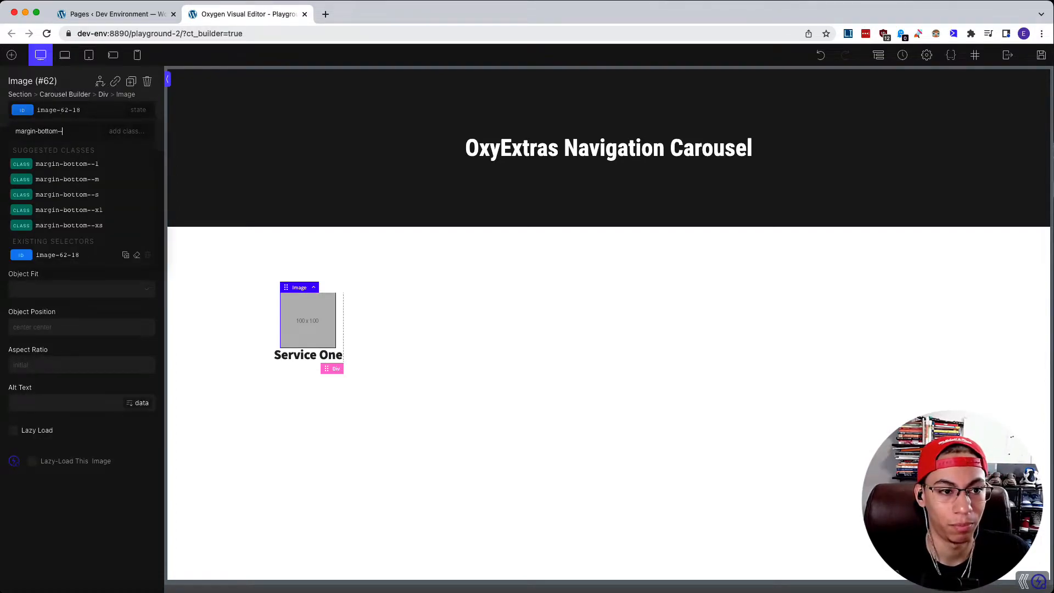
pyautogui.write('xs')
pyautogui.press('Return')
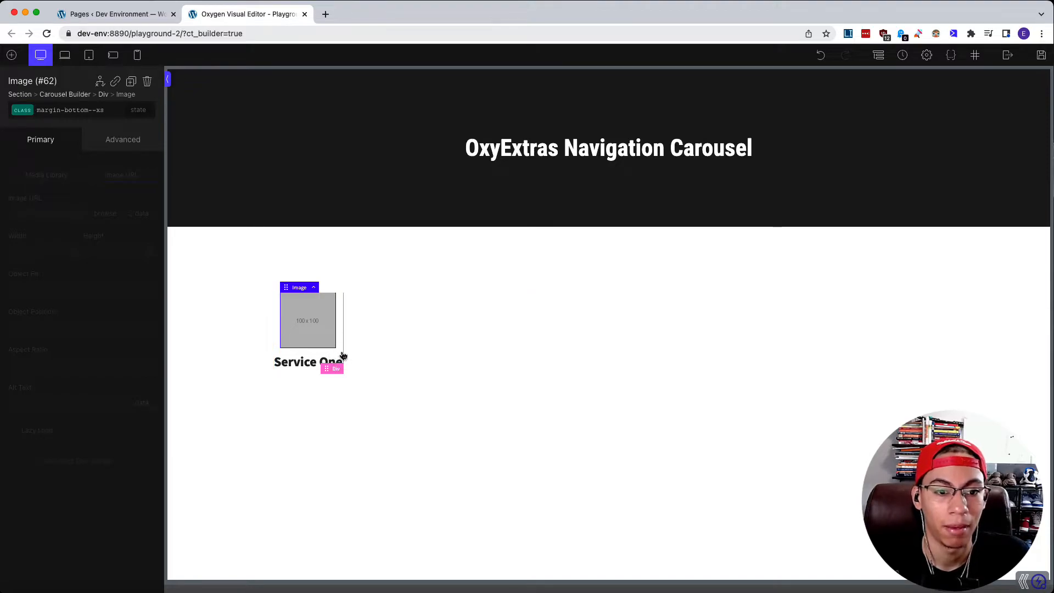
# Step: Duplicate the Service One cell Div three times to make a row of four cells
pyautogui.click(343, 356)
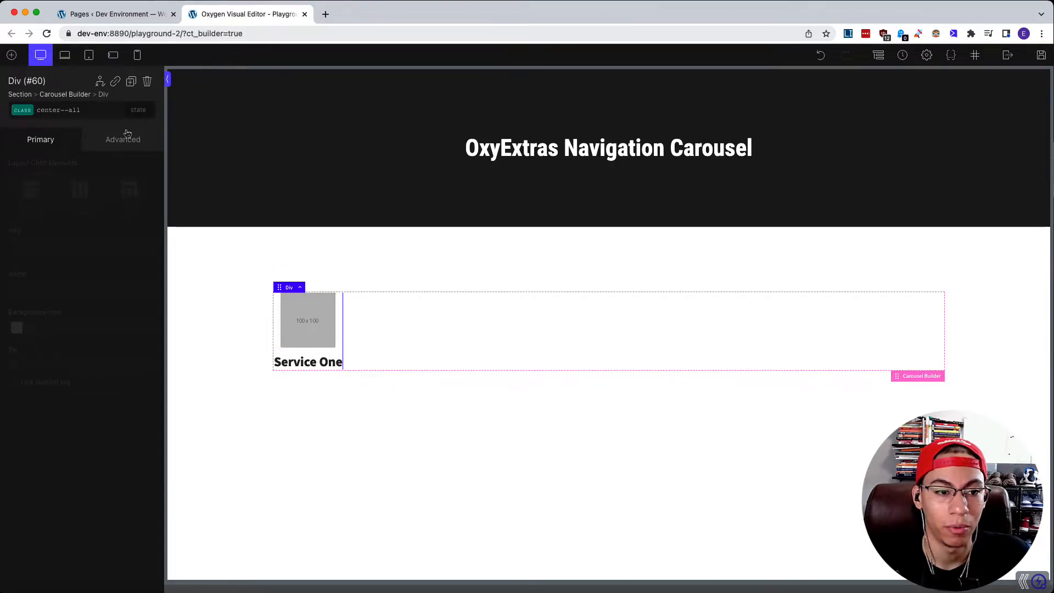
pyautogui.click(132, 82)
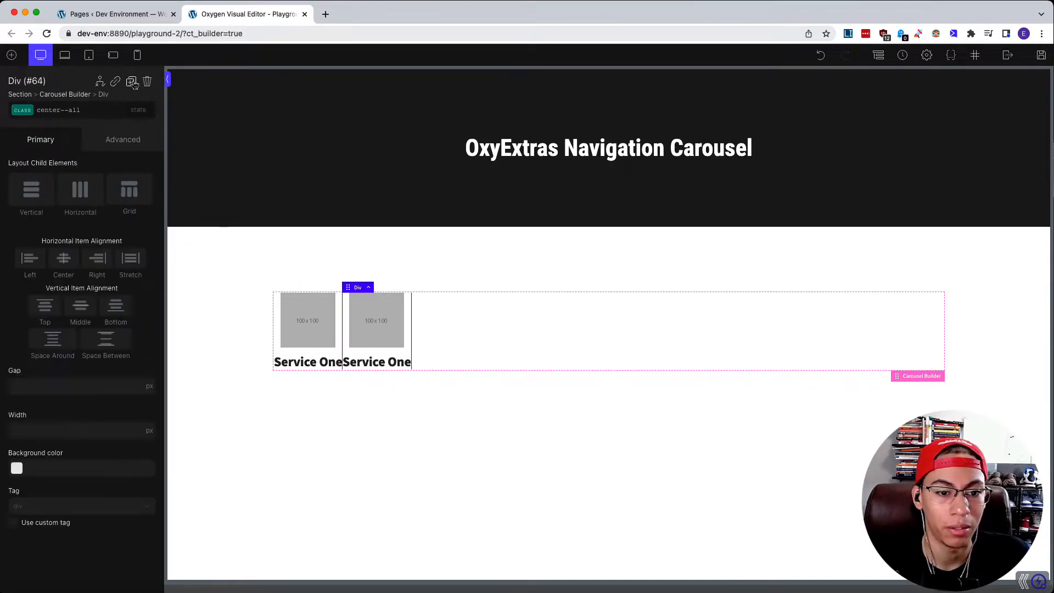
pyautogui.click(132, 82)
pyautogui.click(132, 82)
# Step: Rename the headings of the three duplicated cells to "Service Two", "Service Three" and "Service Four"
pyautogui.click(391, 364)
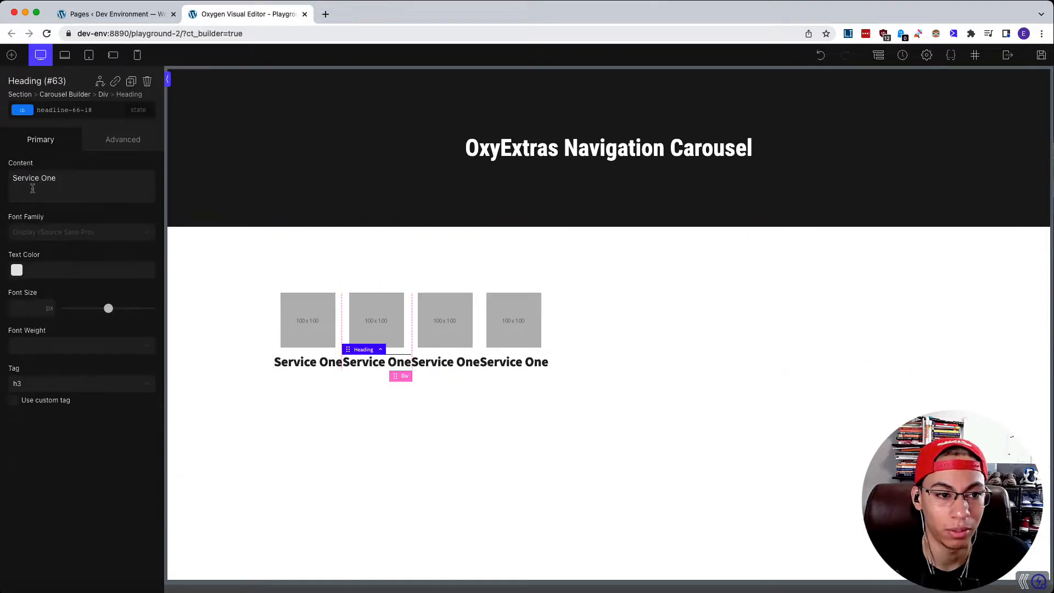
pyautogui.moveTo(51, 177); pyautogui.dragTo(36, 182)
pyautogui.write('Two')
pyautogui.click(455, 365)
pyautogui.write('Three')
pyautogui.click(494, 356)
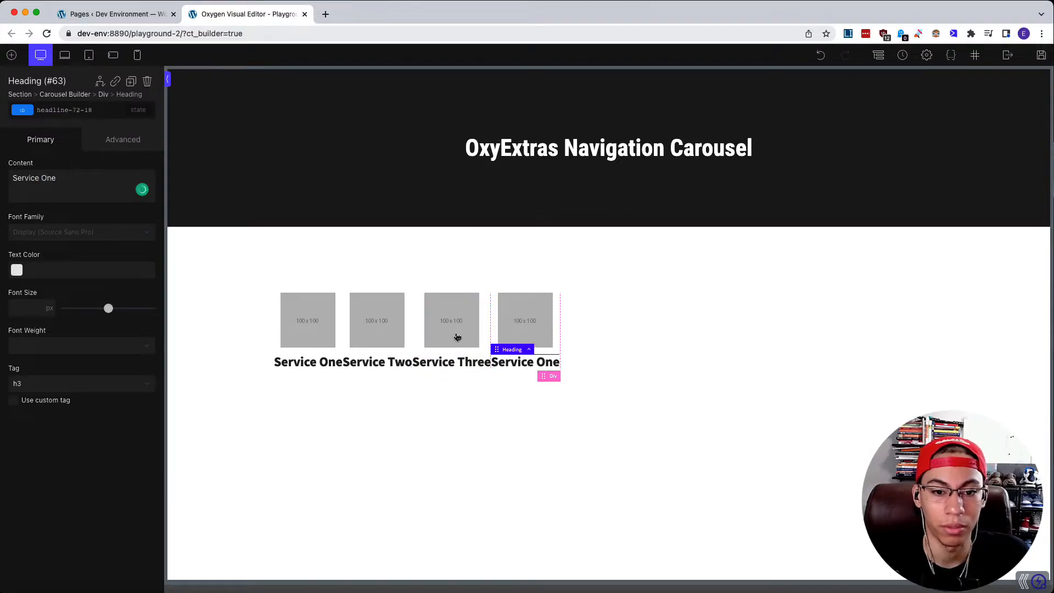
pyautogui.moveTo(56, 178); pyautogui.dragTo(36, 181)
pyautogui.write('Four')
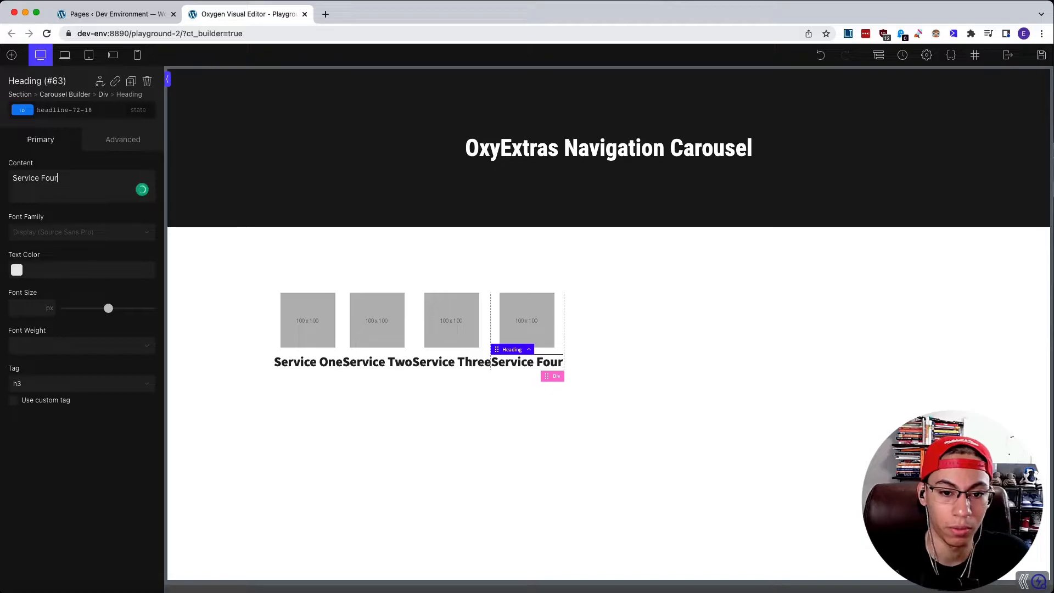
# Step: Set the upper Carousel Builder to group cells by a chosen number, with 4 cells grouped together
pyautogui.click(584, 330)
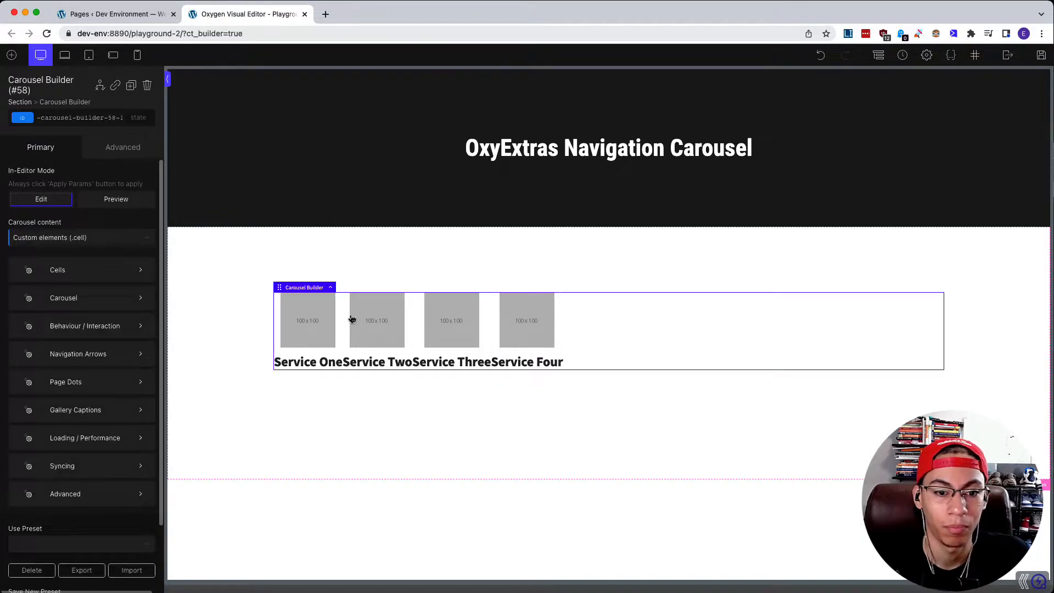
pyautogui.click(119, 278)
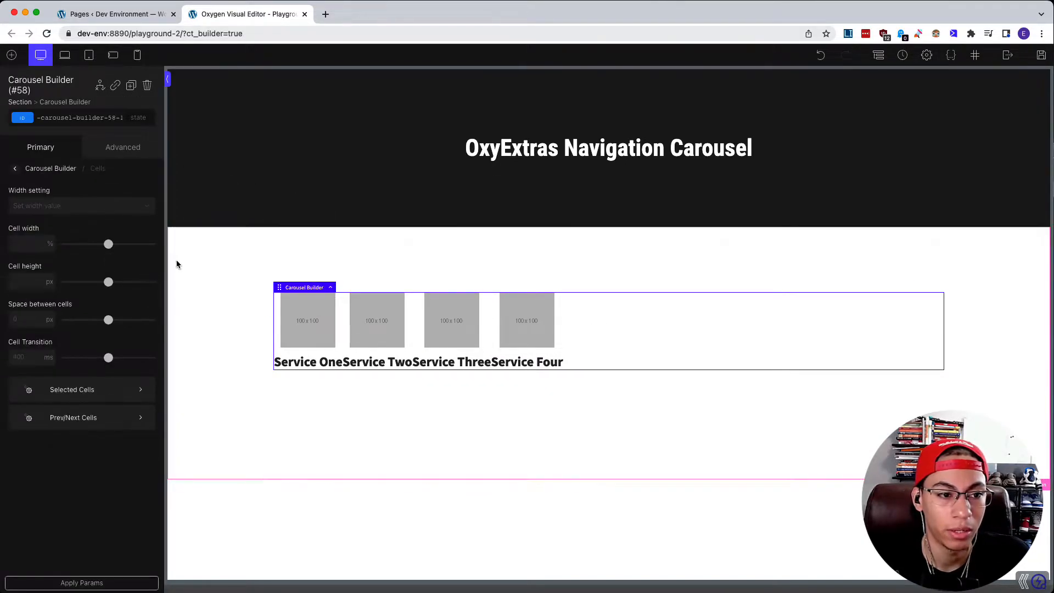
pyautogui.click(17, 169)
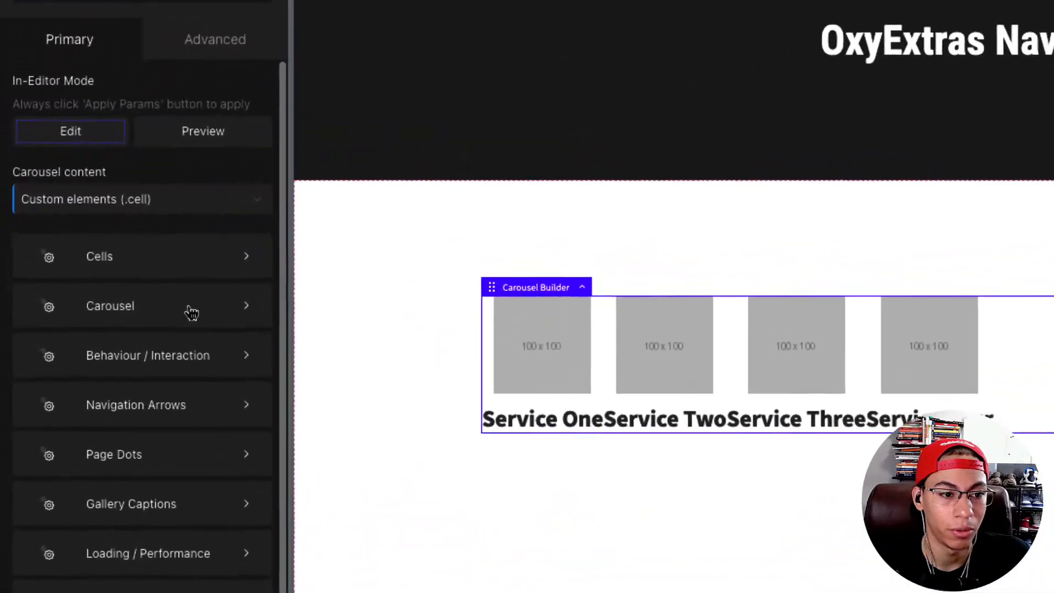
pyautogui.click(107, 301)
pyautogui.click(136, 223)
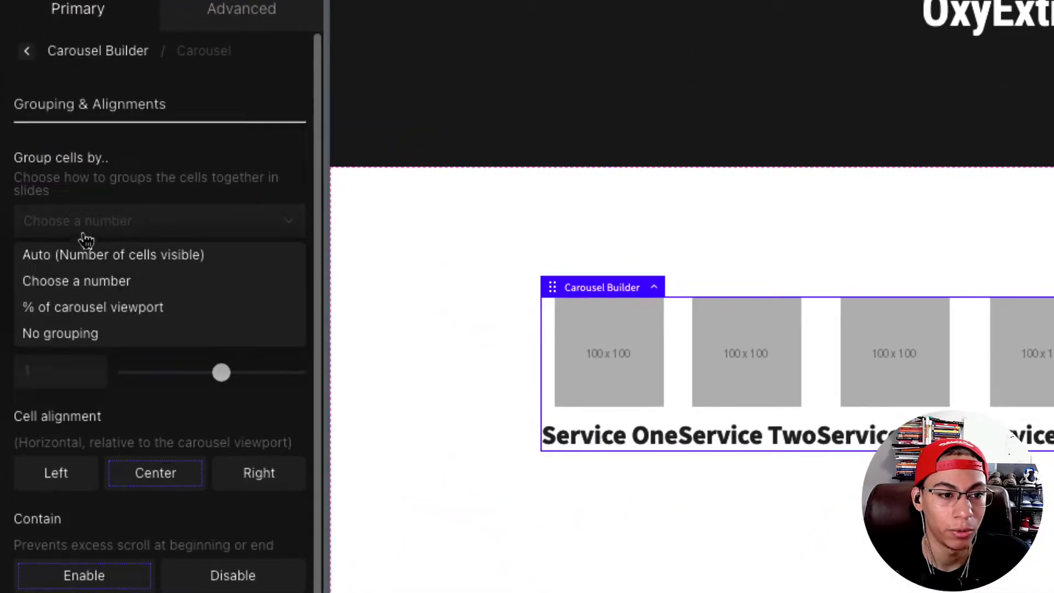
pyautogui.click(128, 283)
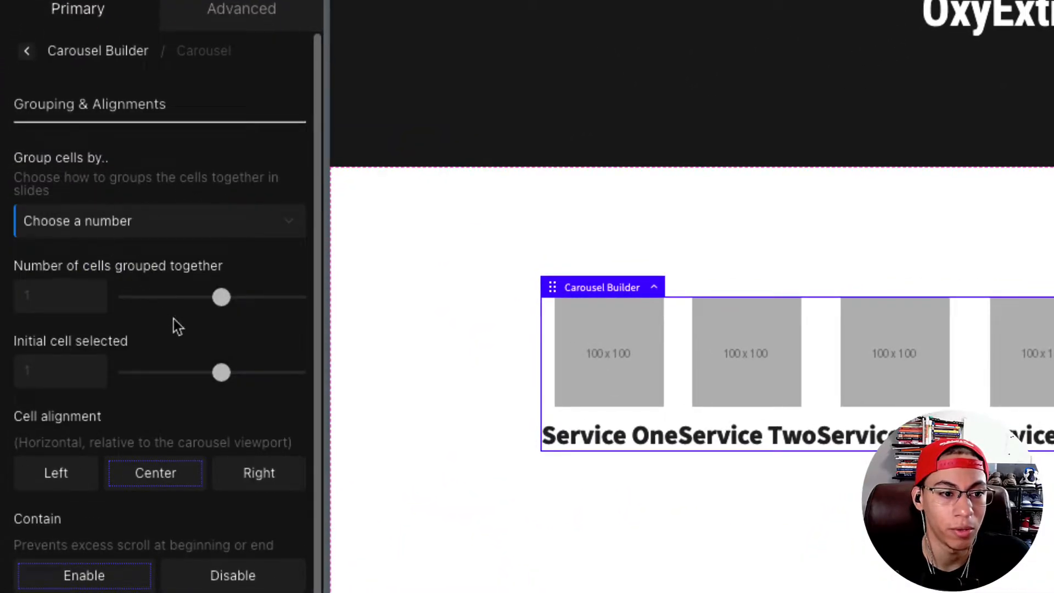
pyautogui.moveTo(218, 305); pyautogui.dragTo(183, 305)
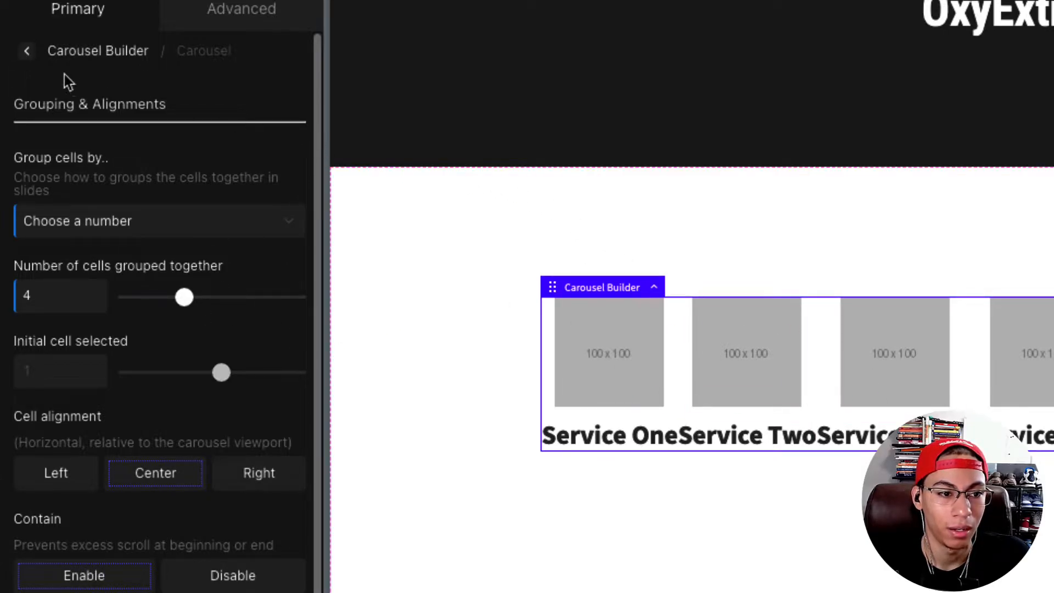
# Step: Switch the upper carousel's cell width setting to the number of visible cells and choose 4
pyautogui.click(25, 55)
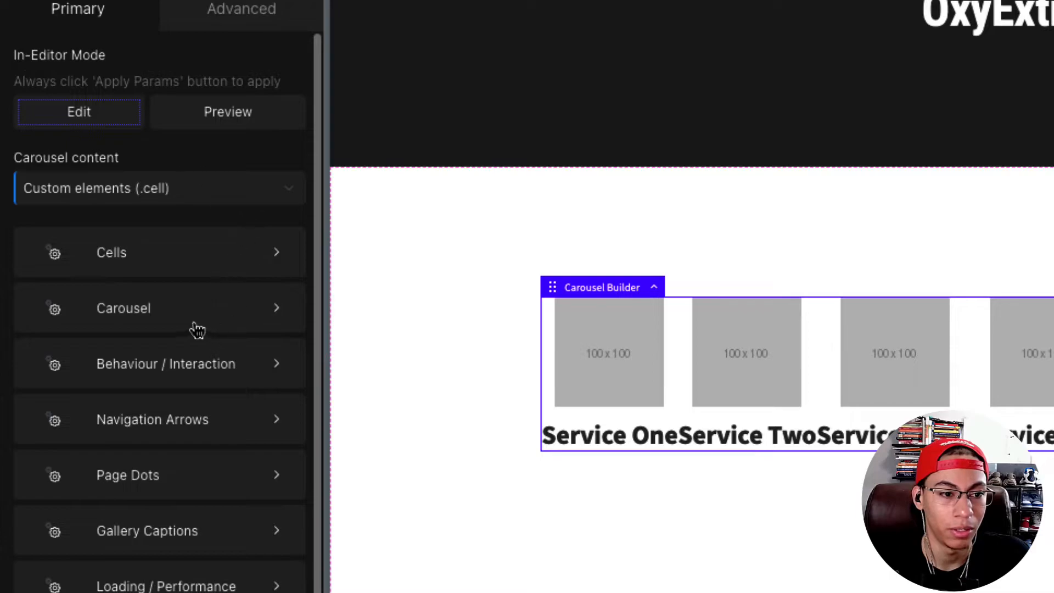
pyautogui.click(145, 253)
pyautogui.click(115, 140)
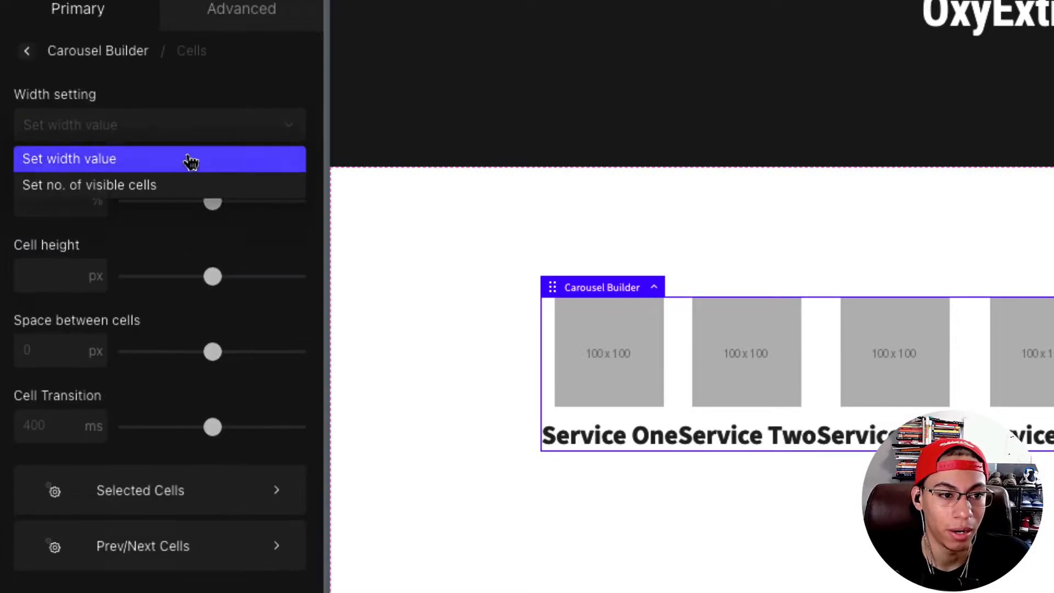
pyautogui.click(149, 189)
pyautogui.click(184, 208)
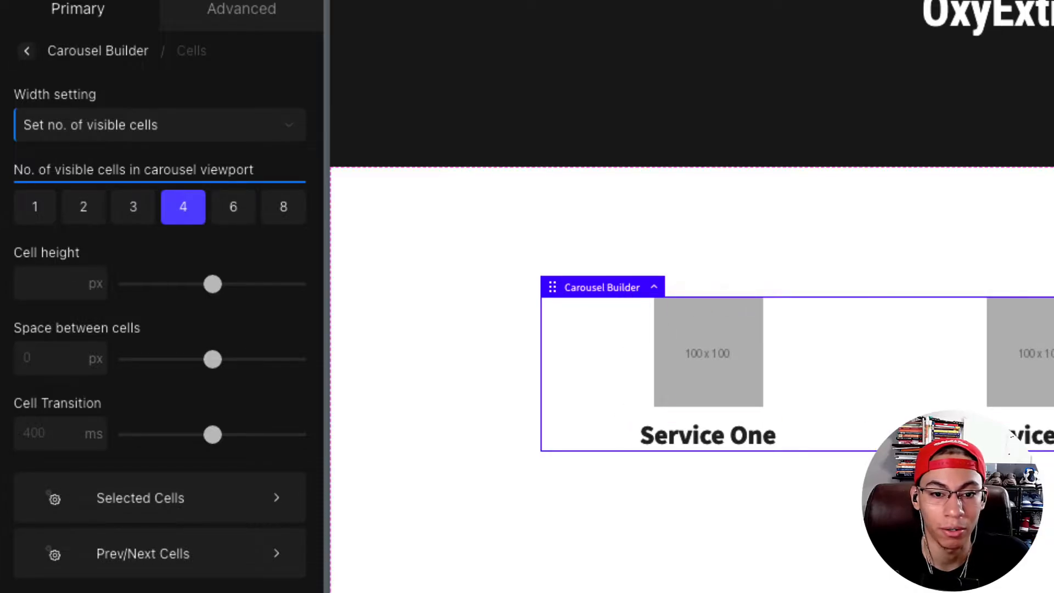
# Step: Add the class "rounded--s" to the image above Service One
pyautogui.click(701, 384)
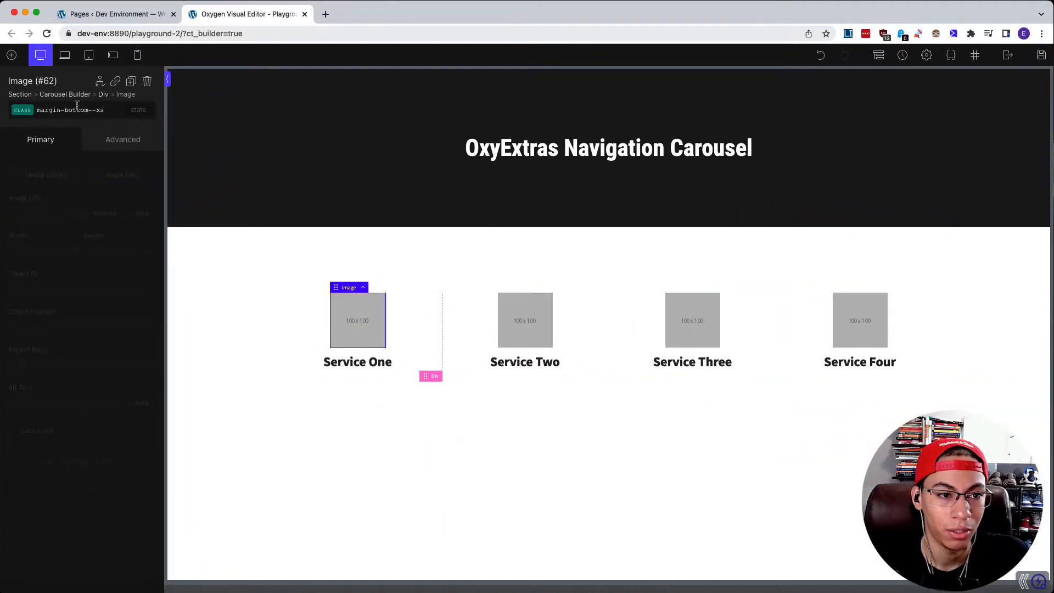
pyautogui.write('rounded-')
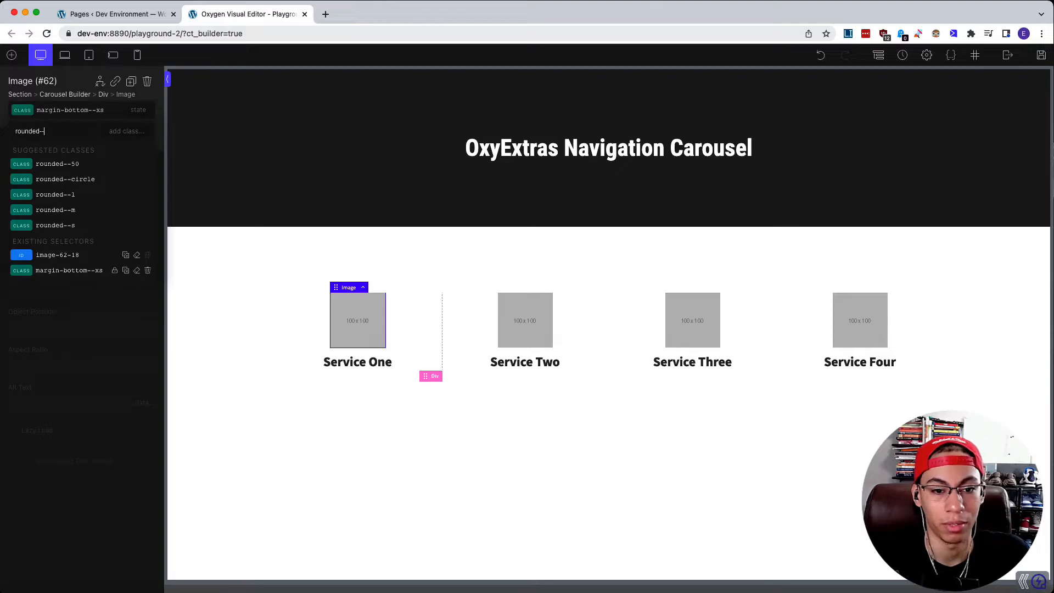
pyautogui.write('-s')
pyautogui.press('Return')
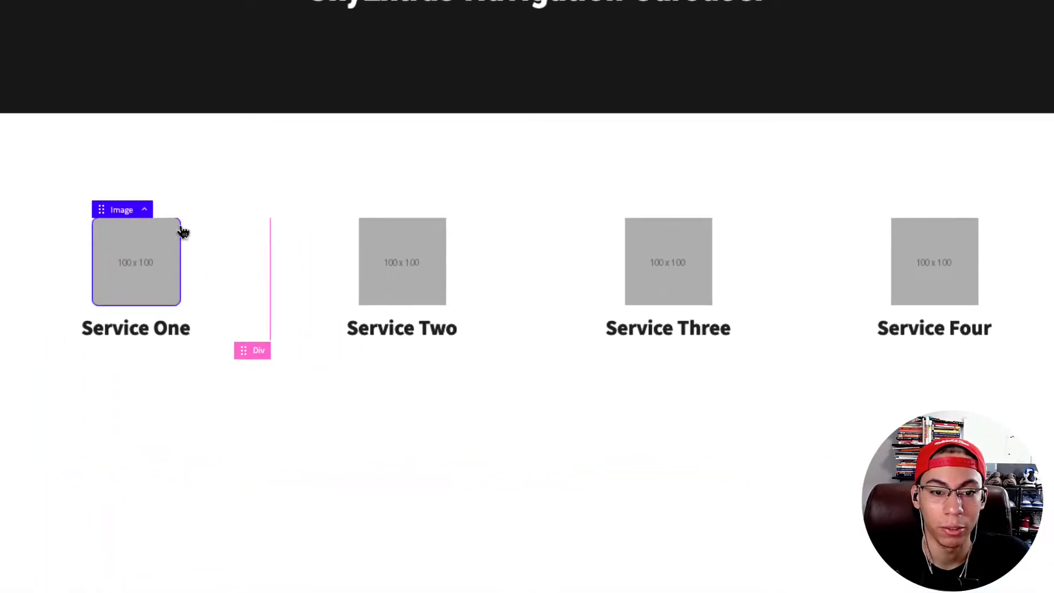
# Step: Copy the first image's rounded-corner styling to the images of Service Two, Service Three and Service Four
pyautogui.rightClick(110, 211)
pyautogui.click(181, 281)
pyautogui.click(431, 281)
pyautogui.click(670, 269)
pyautogui.click(948, 264)
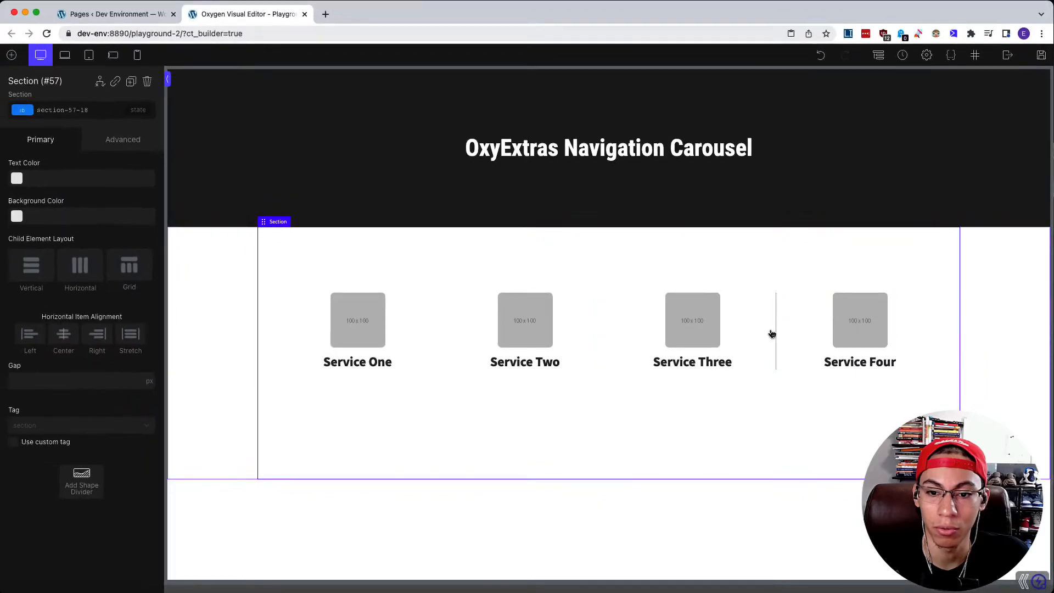
# Step: Insert a Div into the empty lower Carousel Builder and give it the class "cell"
pyautogui.click(324, 406)
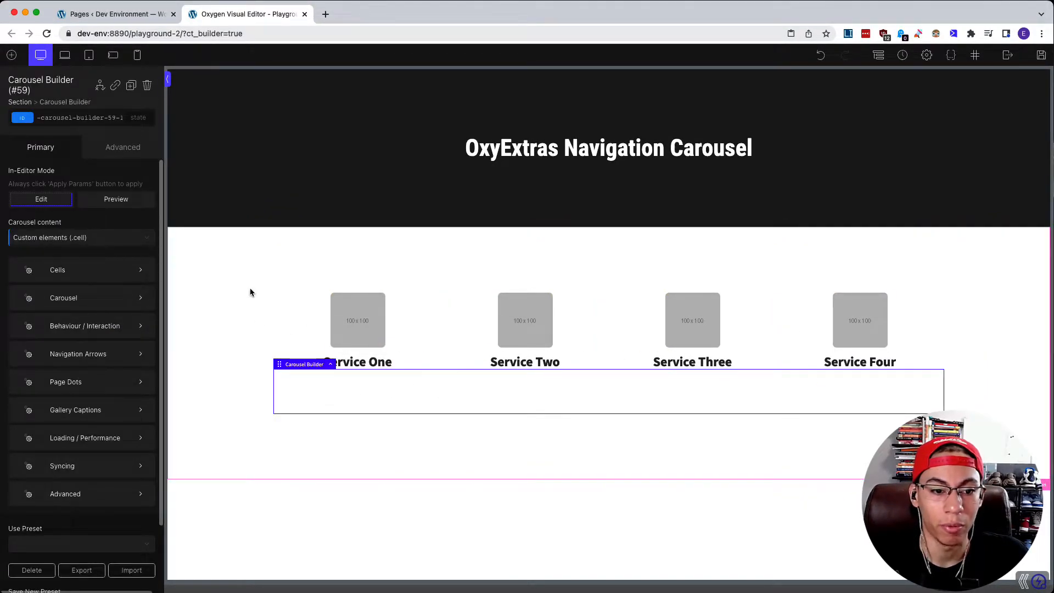
pyautogui.click(12, 55)
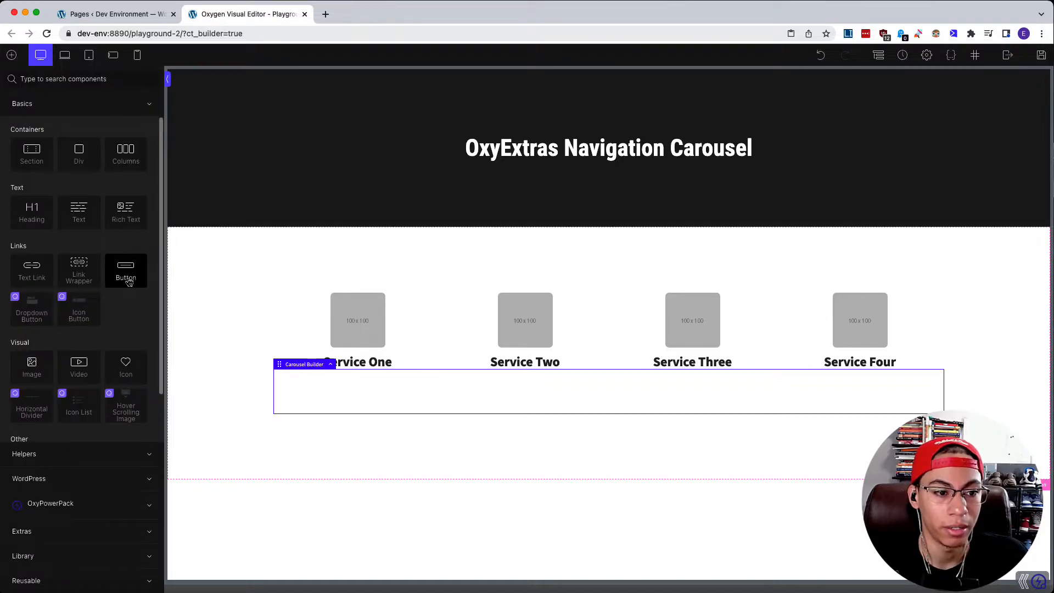
pyautogui.moveTo(78, 154); pyautogui.dragTo(403, 400)
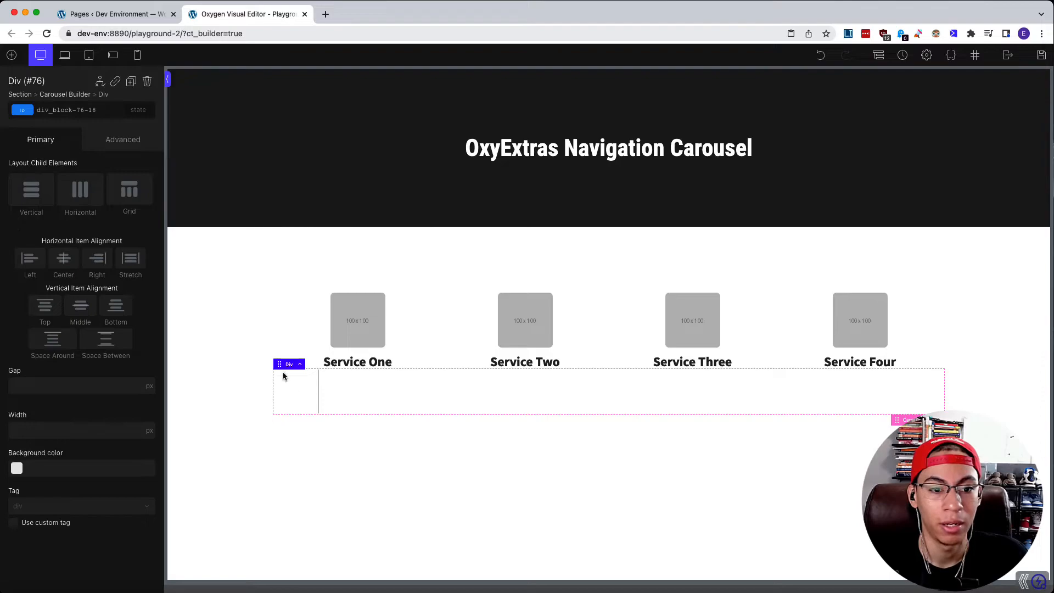
pyautogui.click(86, 107)
pyautogui.write('cell')
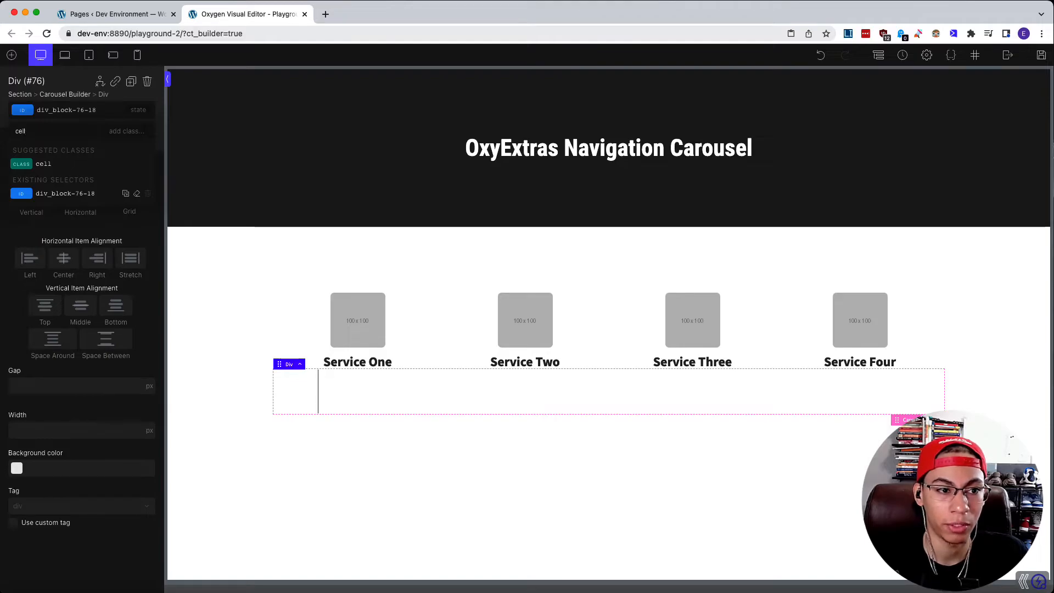
pyautogui.press('Return')
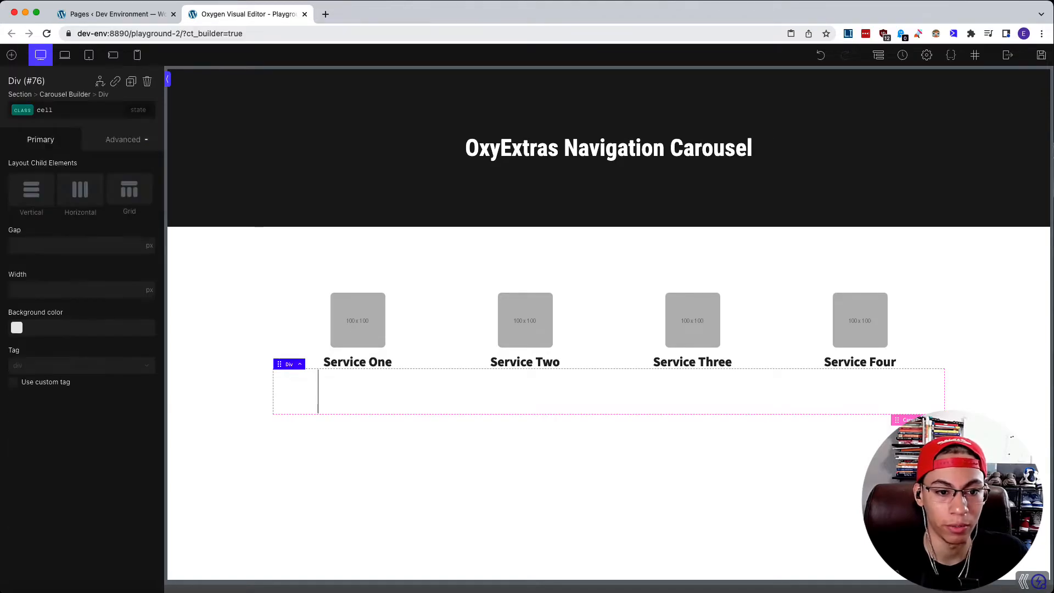
# Step: Add the class "grid--2" to the lower carousel's cell Div
pyautogui.click(58, 113)
pyautogui.write('grid-')
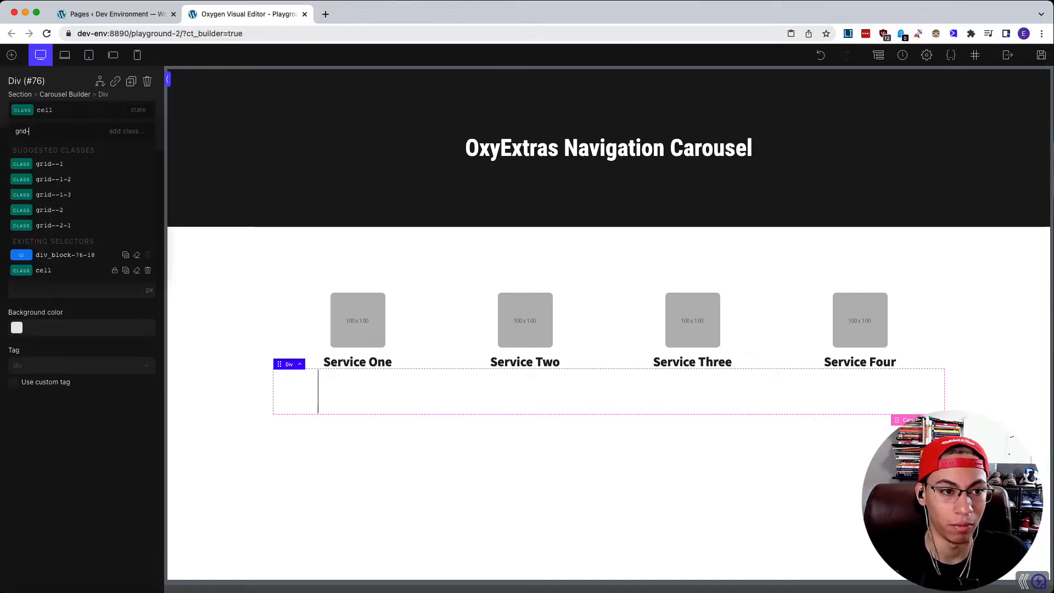
pyautogui.write('-2')
pyautogui.press('Return')
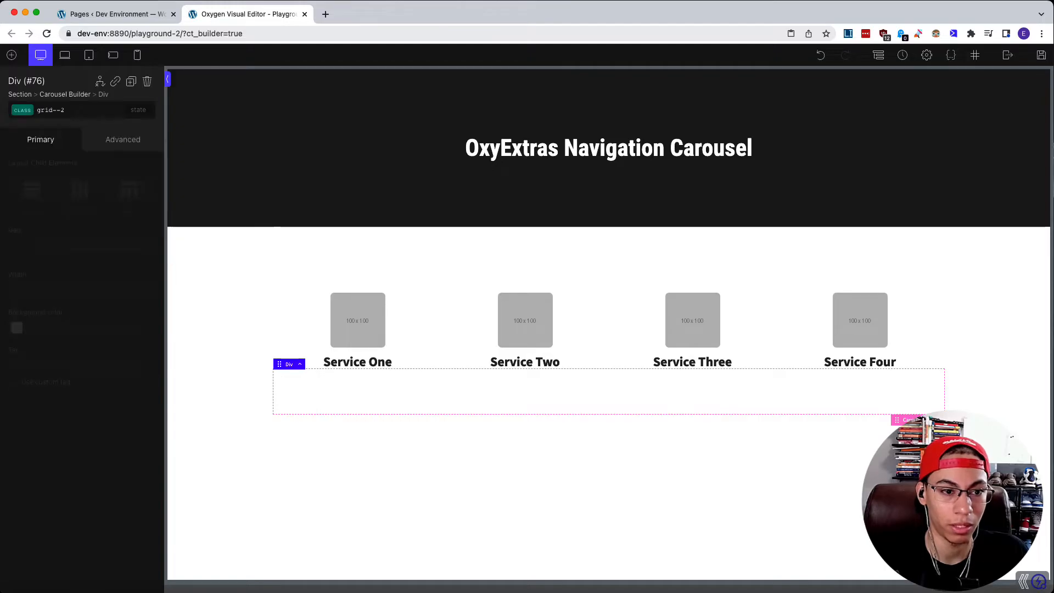
# Step: Insert two Divs side by side into the lower carousel's grid cell
pyautogui.click(11, 55)
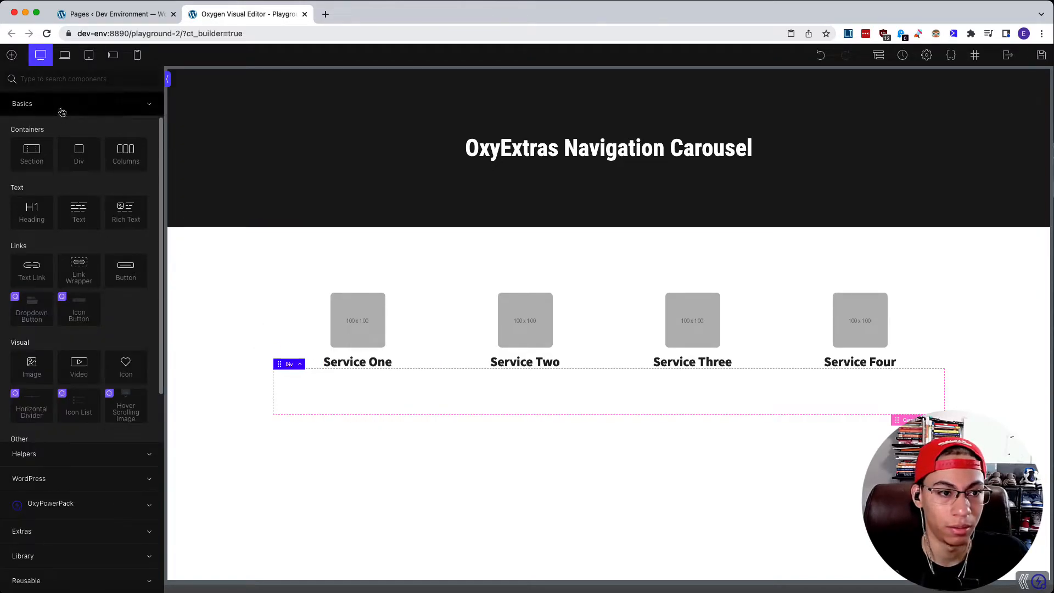
pyautogui.click(79, 153)
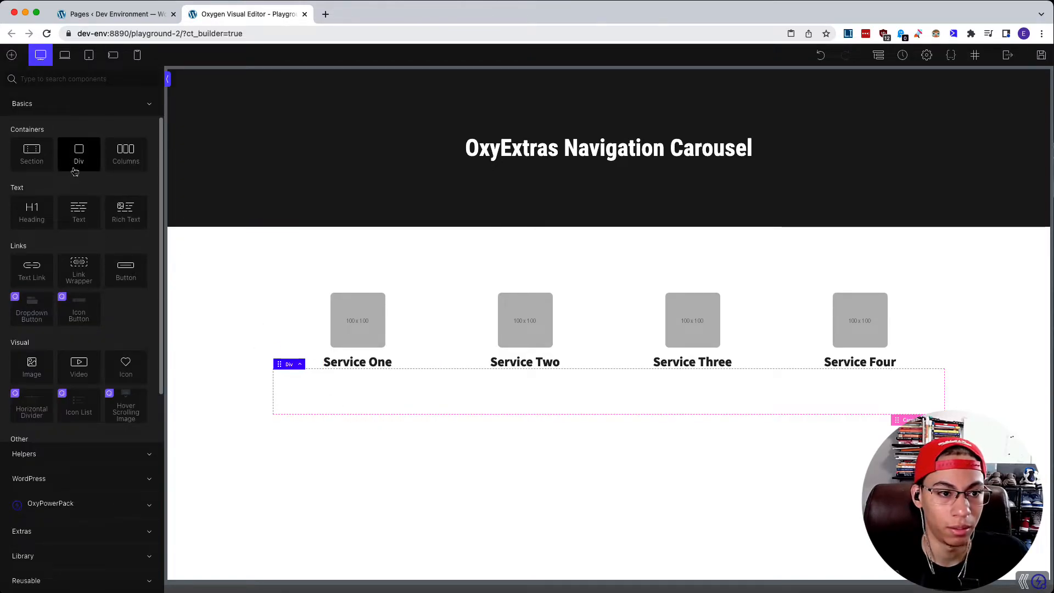
pyautogui.click(652, 398)
pyautogui.click(11, 55)
pyautogui.click(82, 157)
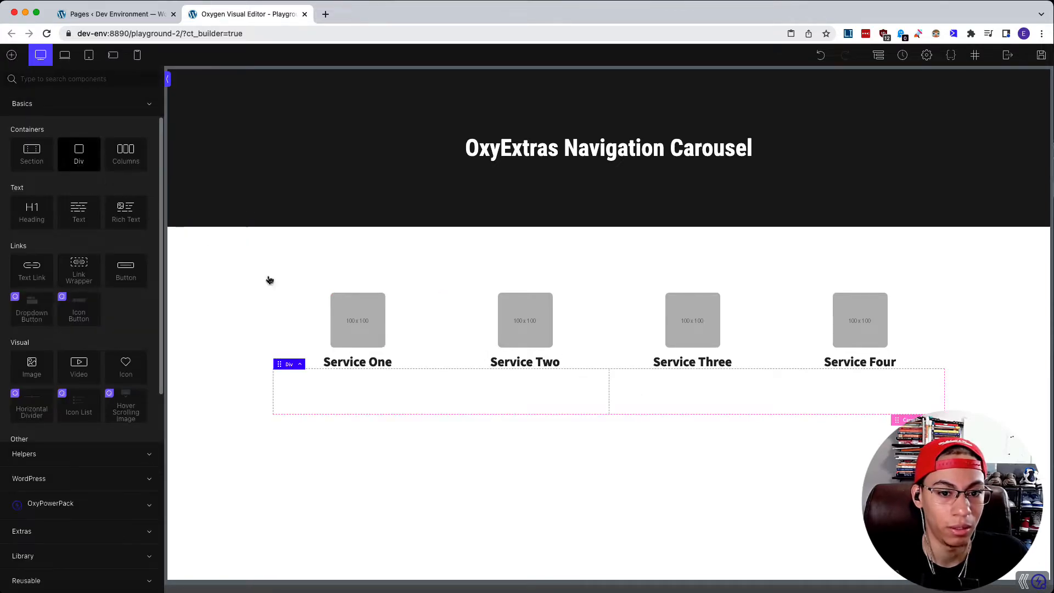
# Step: Add the class "gap--m" to the lower carousel's cell Div
pyautogui.click(571, 389)
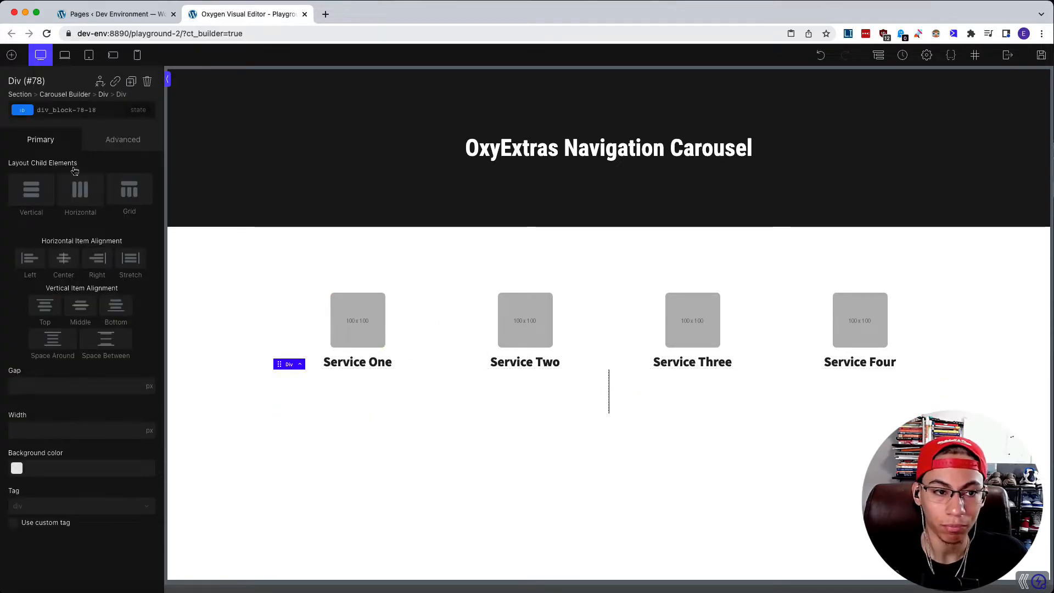
pyautogui.click(104, 95)
pyautogui.click(74, 109)
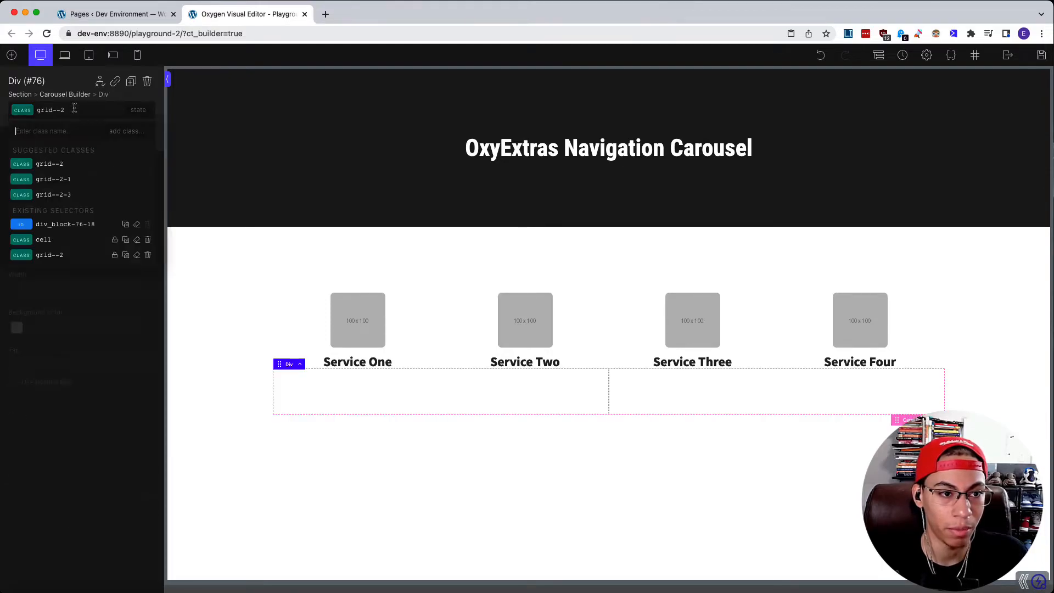
pyautogui.write('gap--m')
pyautogui.press('Return')
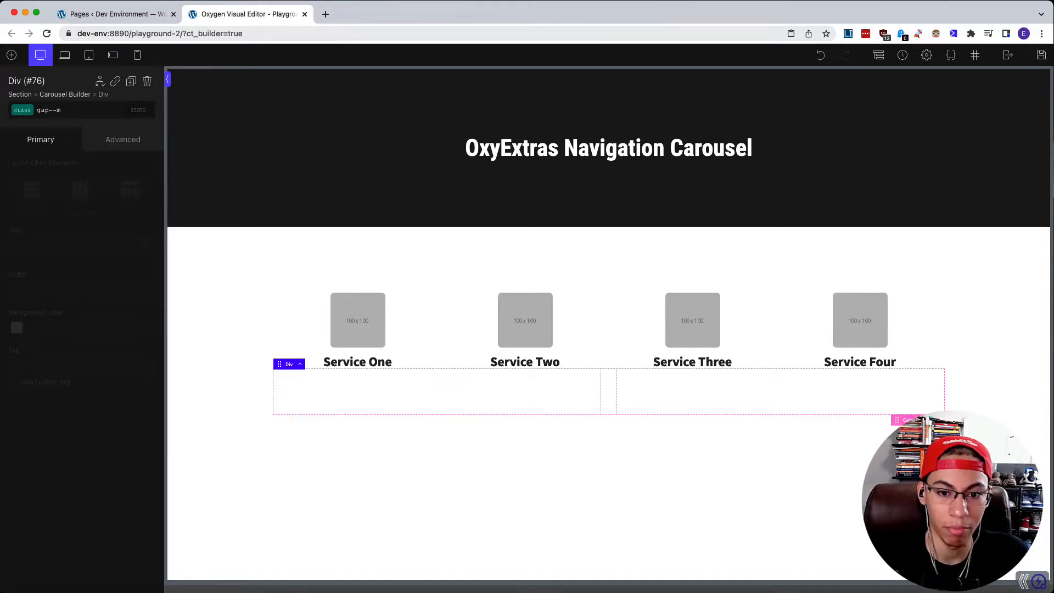
# Step: Insert an Image into the first column Div of the lower carousel's cell
pyautogui.click(310, 397)
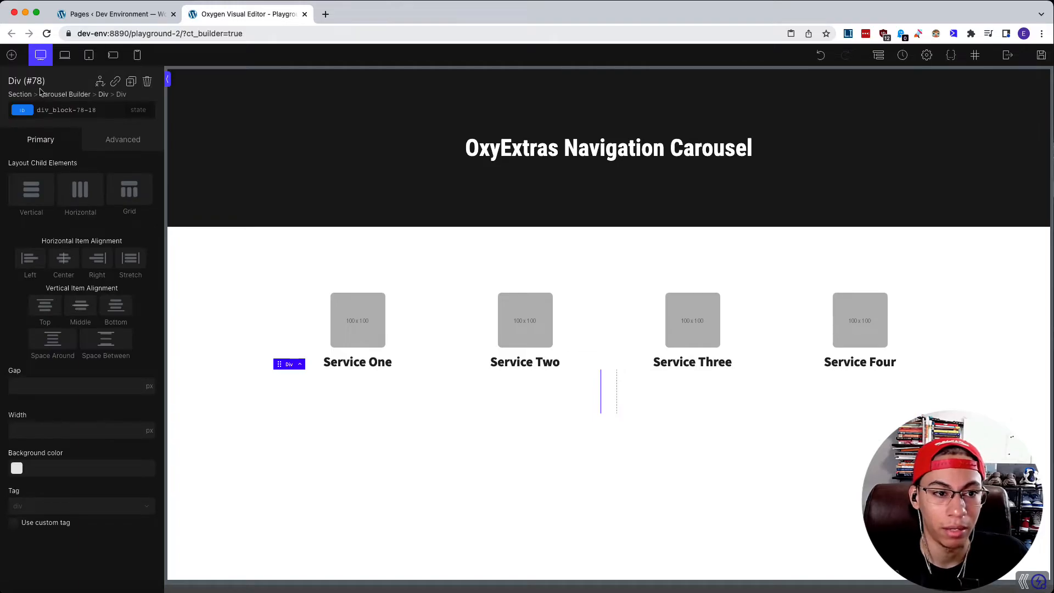
pyautogui.click(12, 55)
pyautogui.click(45, 366)
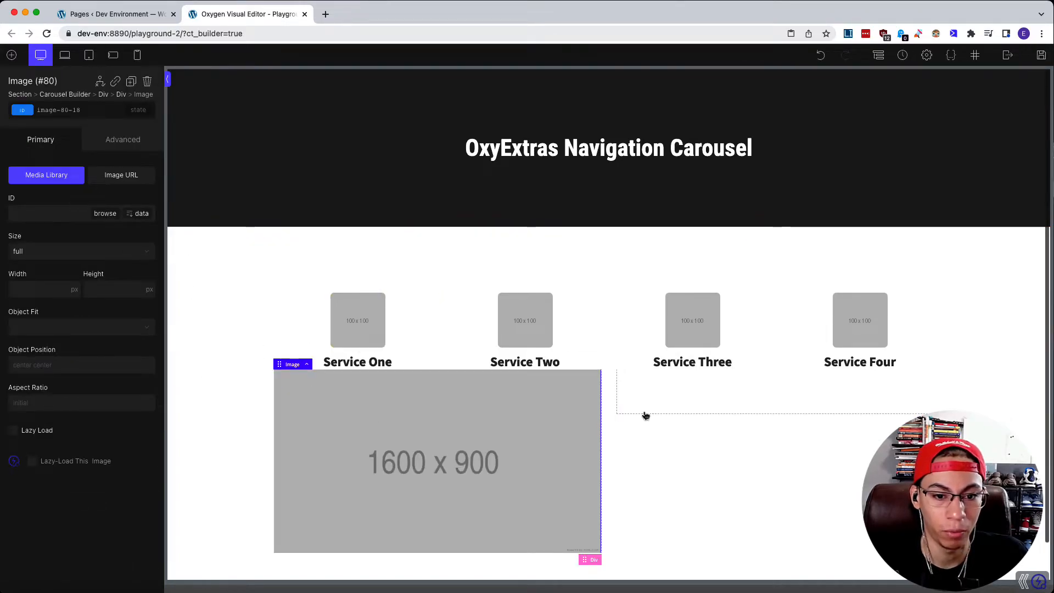
# Step: Insert a Heading and a Text element into the second column Div of the lower carousel's cell
pyautogui.scroll(-1, 609, 351)
pyautogui.click(680, 365)
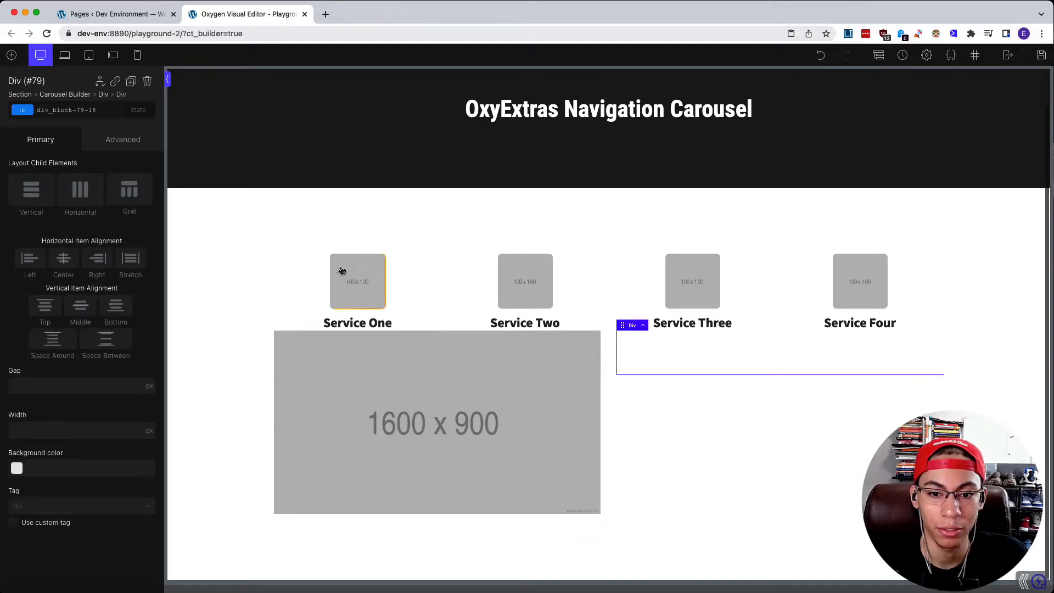
pyautogui.click(11, 55)
pyautogui.click(22, 211)
pyautogui.click(12, 55)
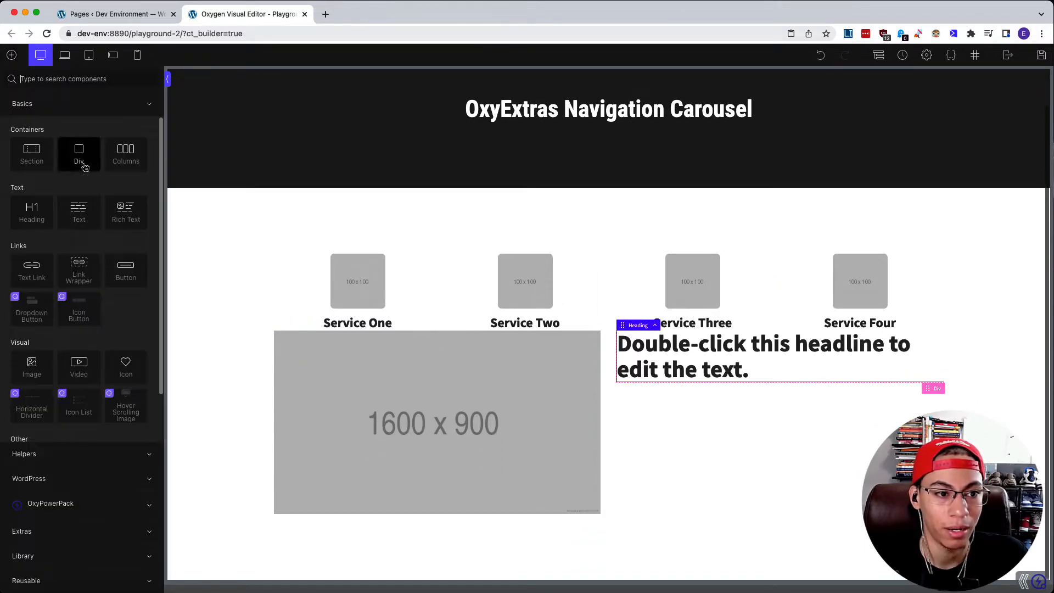
pyautogui.click(80, 211)
# Step: Set the tag of the heading in the lower carousel's second column to H3
pyautogui.click(656, 362)
pyautogui.click(98, 391)
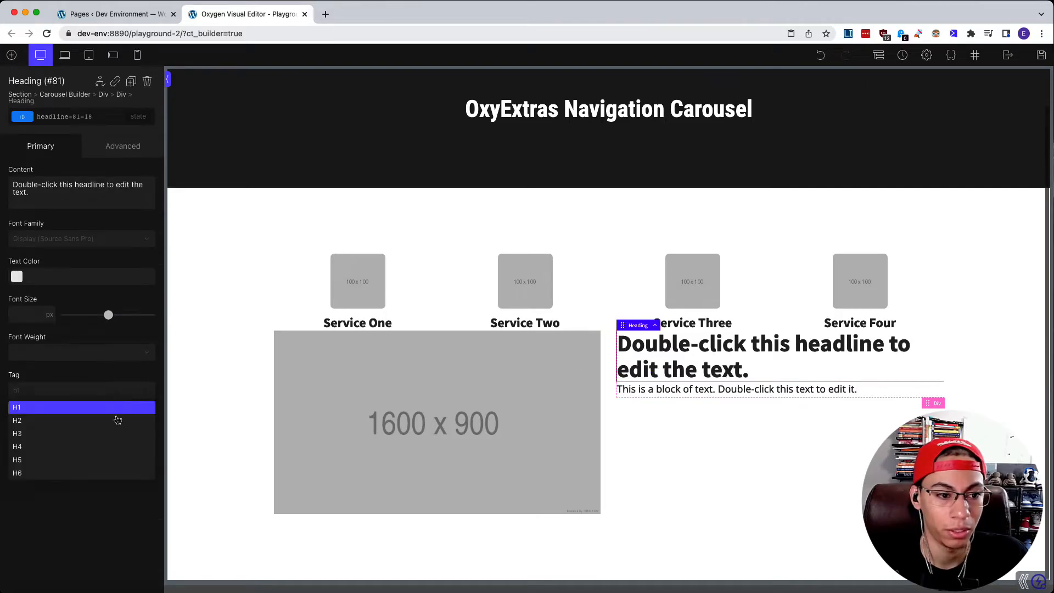
pyautogui.click(144, 434)
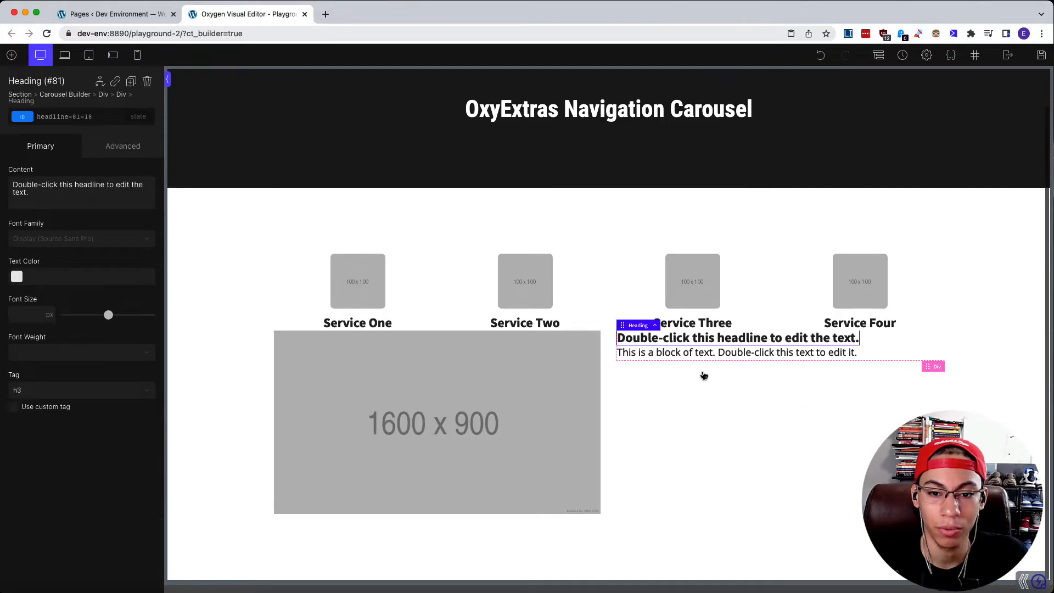
# Step: Add the class "margin-bottom--xl" to the upper Carousel Builder that holds the four services
pyautogui.click(605, 291)
pyautogui.click(75, 95)
pyautogui.click(61, 112)
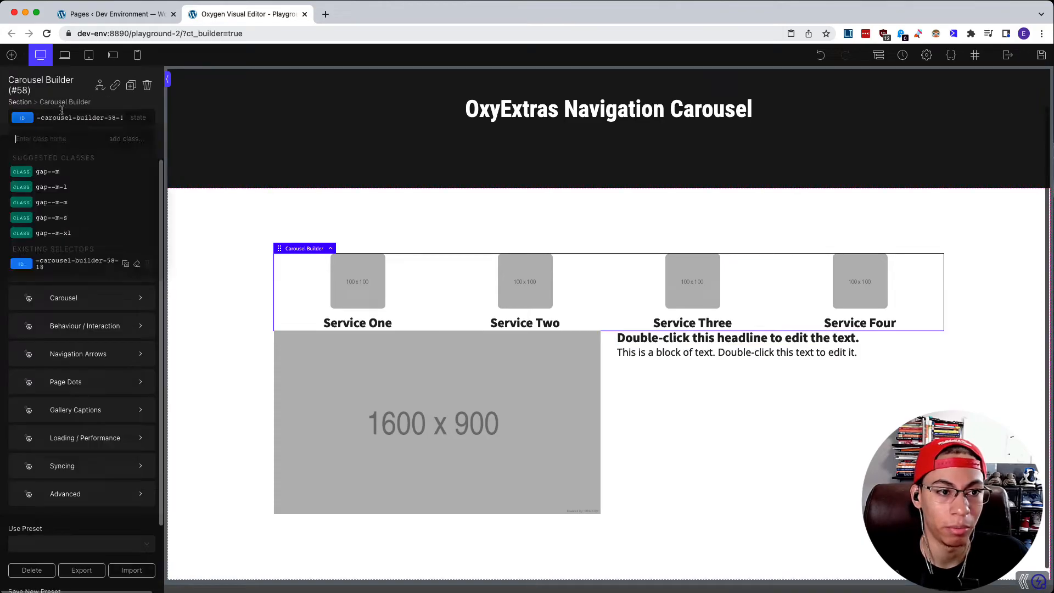
pyautogui.write('margin-bott')
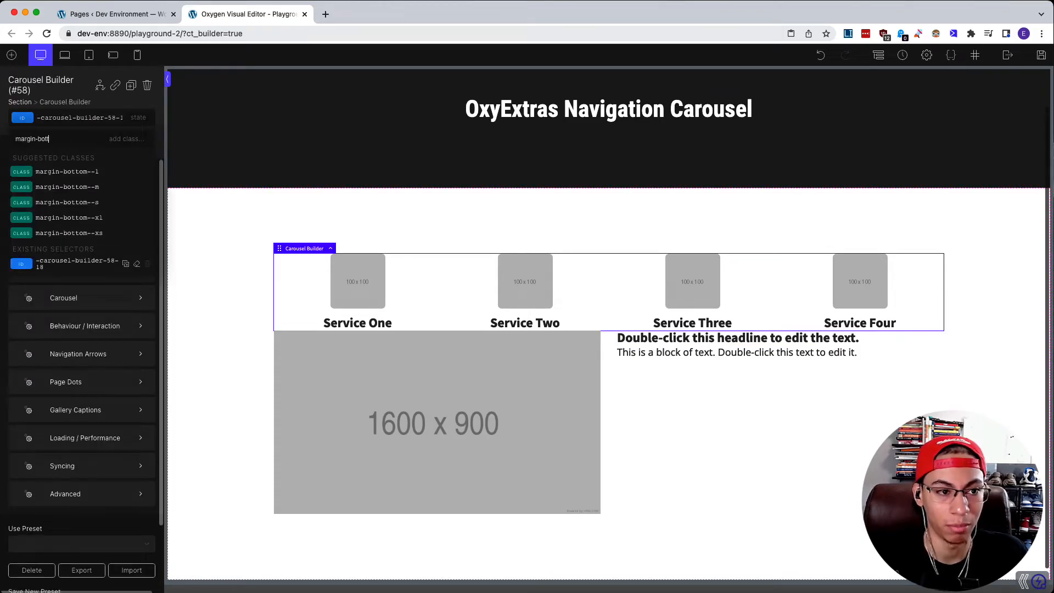
pyautogui.write('om--xl')
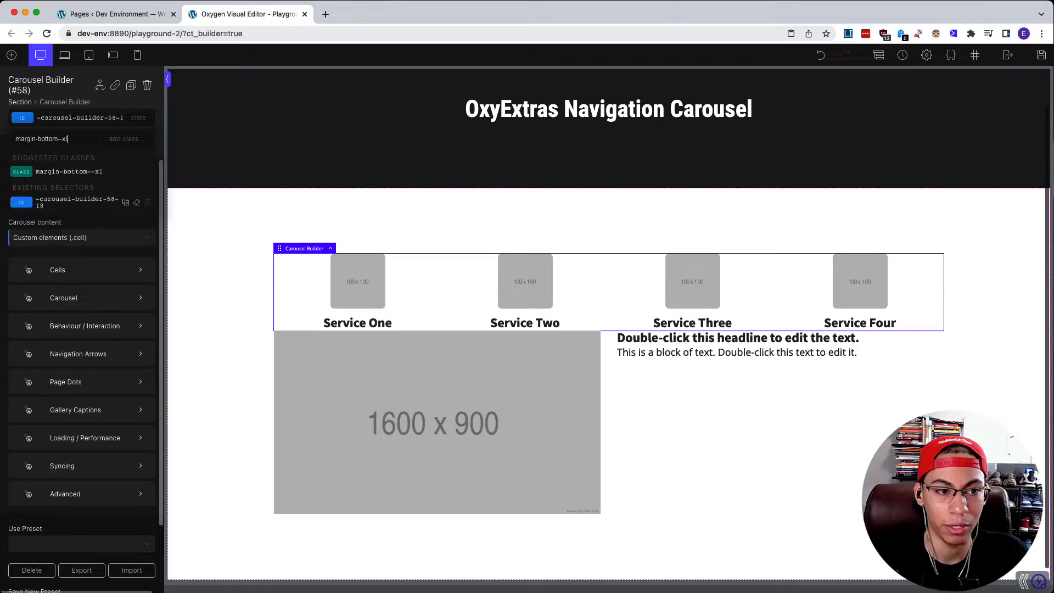
pyautogui.press('Return')
# Step: Add the class "margin-bottom--m" to the heading in the lower carousel's second column
pyautogui.click(700, 388)
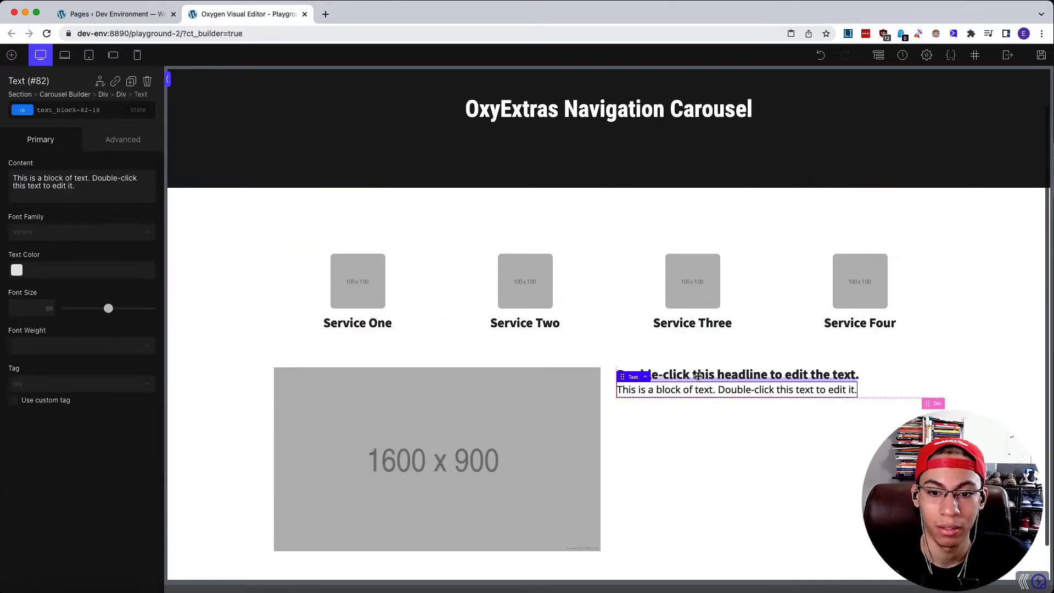
pyautogui.click(725, 375)
pyautogui.click(71, 116)
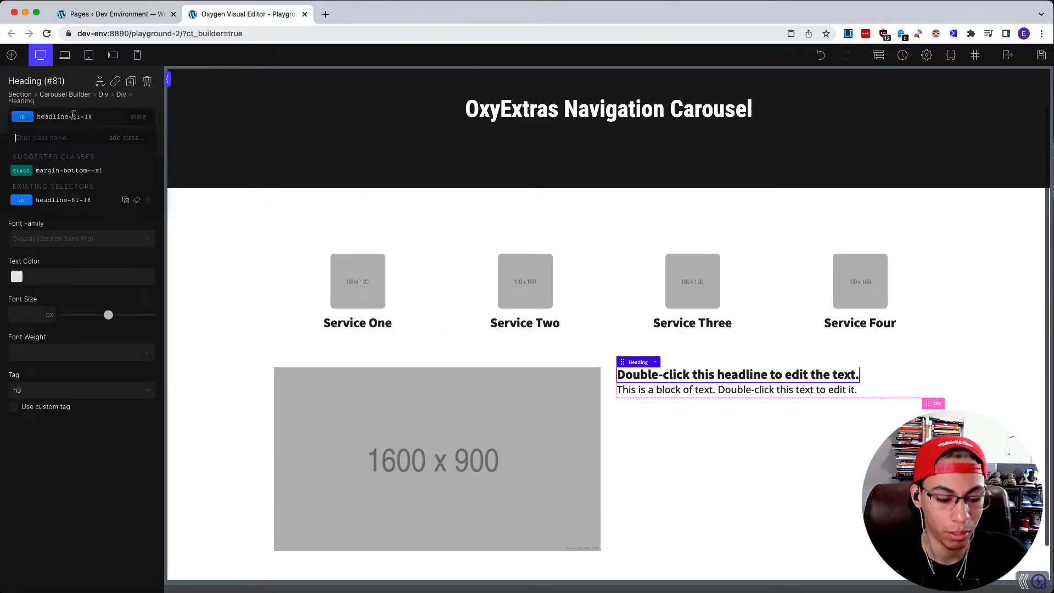
pyautogui.write('margin-bottom--')
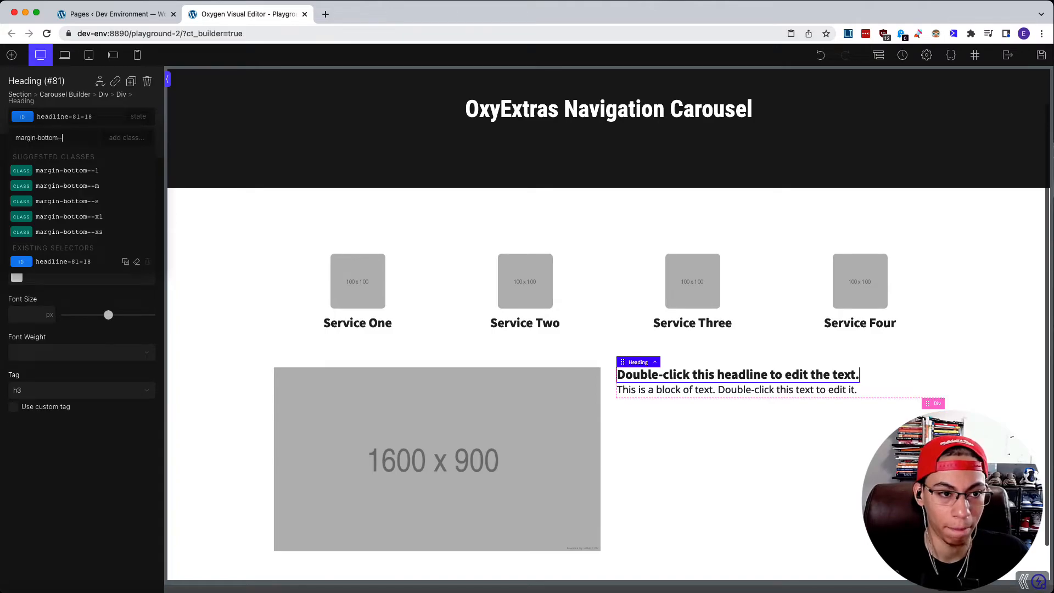
pyautogui.write('m')
pyautogui.press('Return')
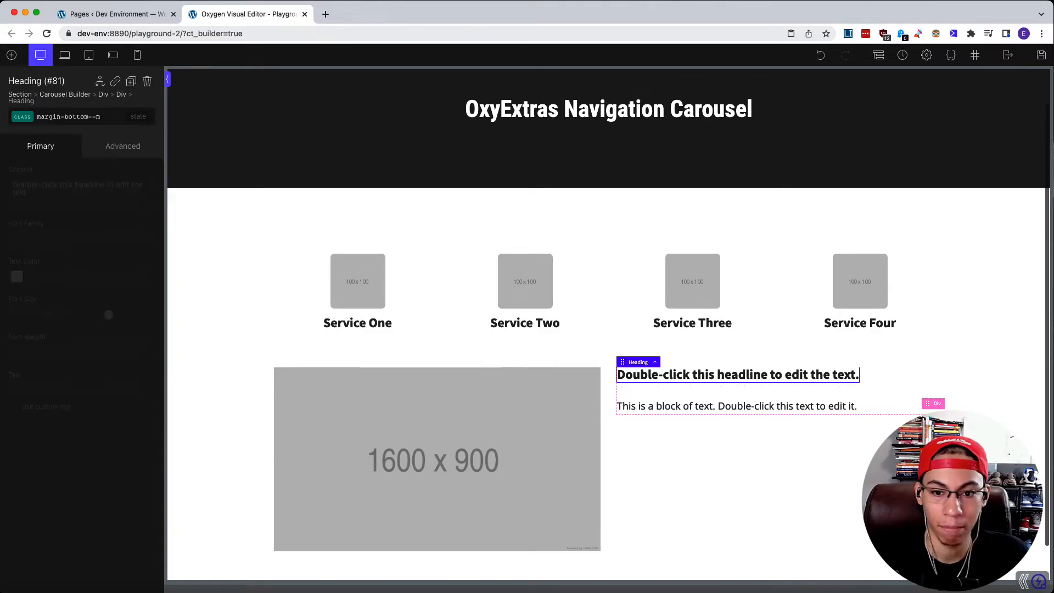
# Step: Generate one lorem ipsum paragraph of 10 sentences and use it as the content of the text below the lower carousel's heading
pyautogui.click(847, 34)
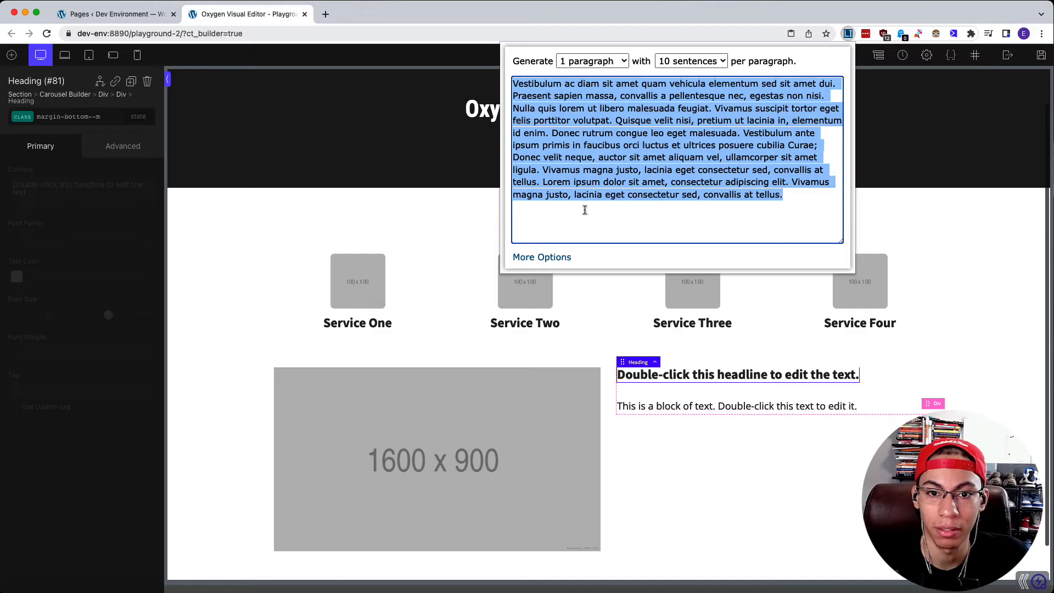
pyautogui.click(669, 405)
pyautogui.click(664, 396)
pyautogui.click(662, 406)
pyautogui.tripleClick(75, 182)
pyautogui.write('Vestibulum ac diam sit amet quam vehicula elementum sed sit amet dui. Praesent sapien massa, convallis a pellentesque nec, egestas non nisi. Nulla quis lorem ut libero malesuada feugiat. Vivamus suscipit tortor eget felis porttitor volutpat. Quisque velit nisi, pretium ut lacinia in, elementum id enim. Donec rutrum congue leo eget malesuada. Vestibulum ante ipsum primis in faucibus orci luctus et ultrices posuere cubilia Curae; Donec velit neque, auctor sit amet aliquam vel, ullamcorper sit amet ligula. Vivamus magna justo, lacinia eget consectetur sed, convallis at tellus. Lorem ipsum dolor sit amet, consectetur adipiscing elit. Vivamus magna justo, lacinia eget consectetur sed, convallis at tellus.')
pyautogui.scroll(-1, 571, 313)
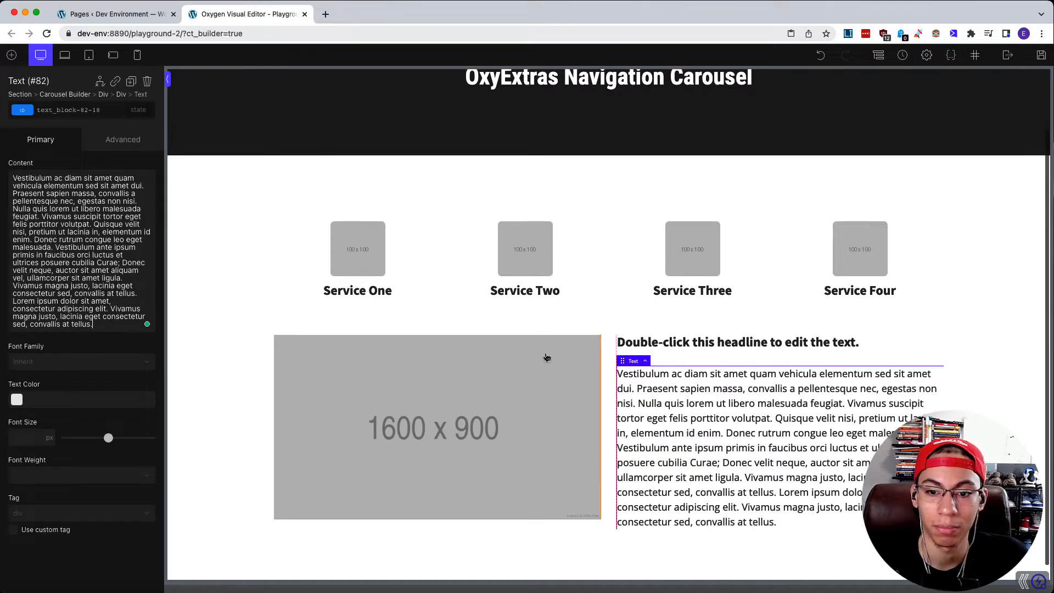
# Step: Switch the lower carousel's heading to its ID selector and change its content to "Service One"
pyautogui.click(714, 342)
pyautogui.click(68, 117)
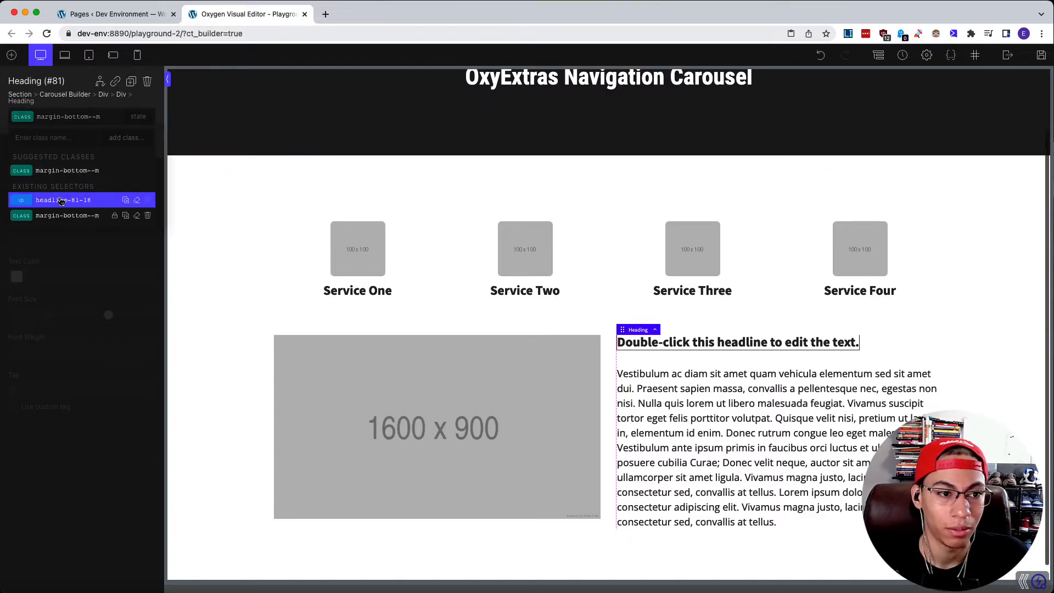
pyautogui.click(61, 200)
pyautogui.tripleClick(66, 186)
pyautogui.write('Service One')
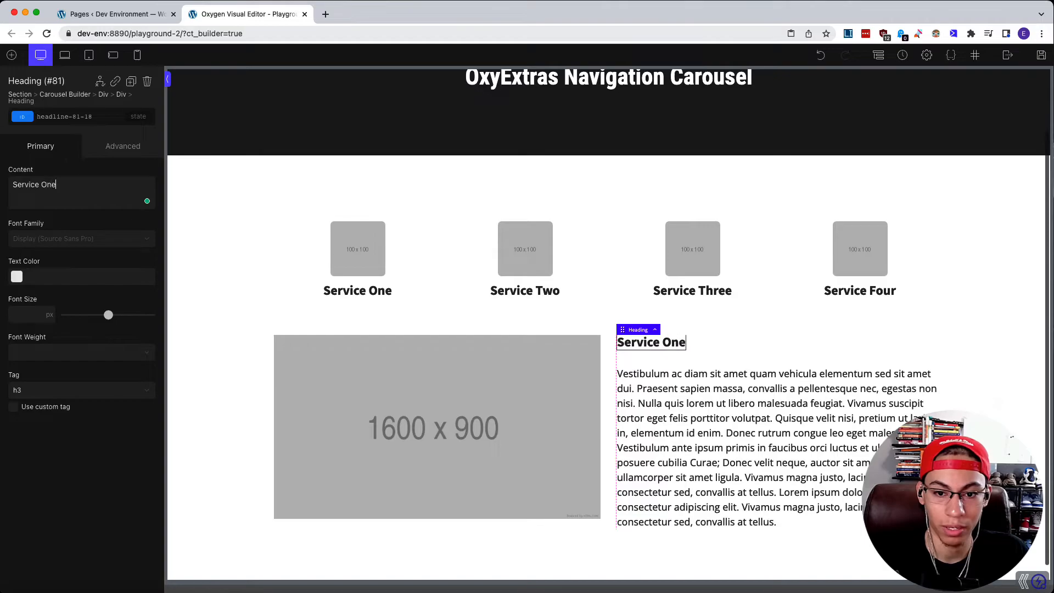
# Step: Duplicate the lower carousel's complete cell Div three times to make four cells
pyautogui.click(603, 369)
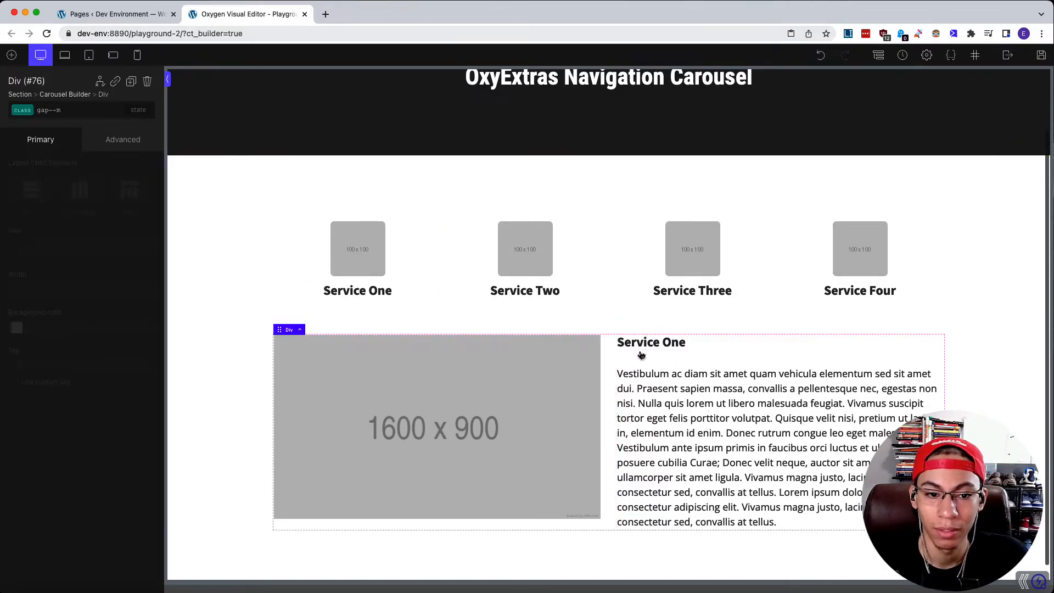
pyautogui.click(132, 82)
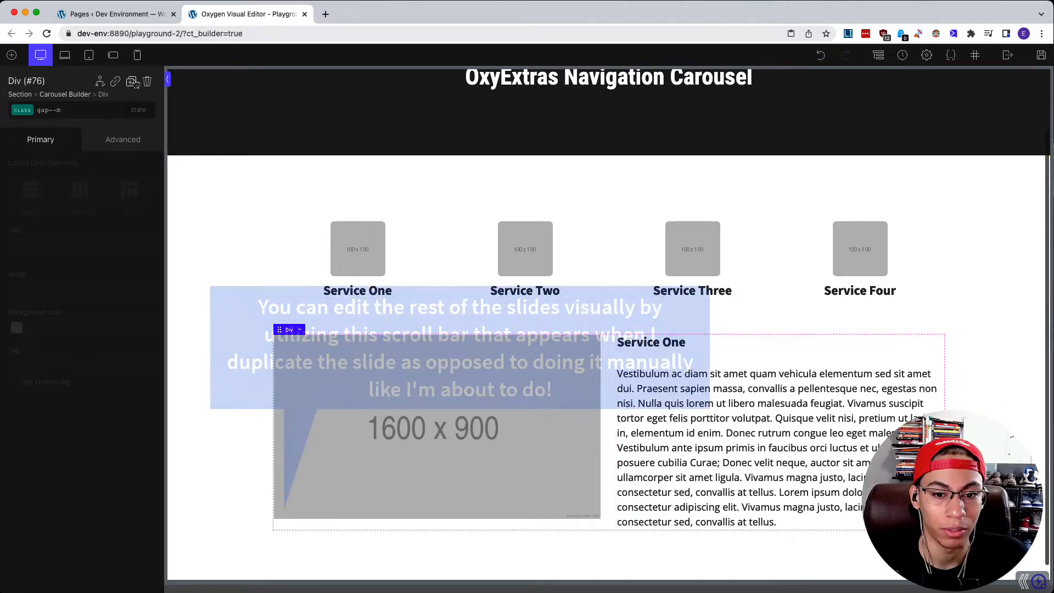
pyautogui.click(133, 81)
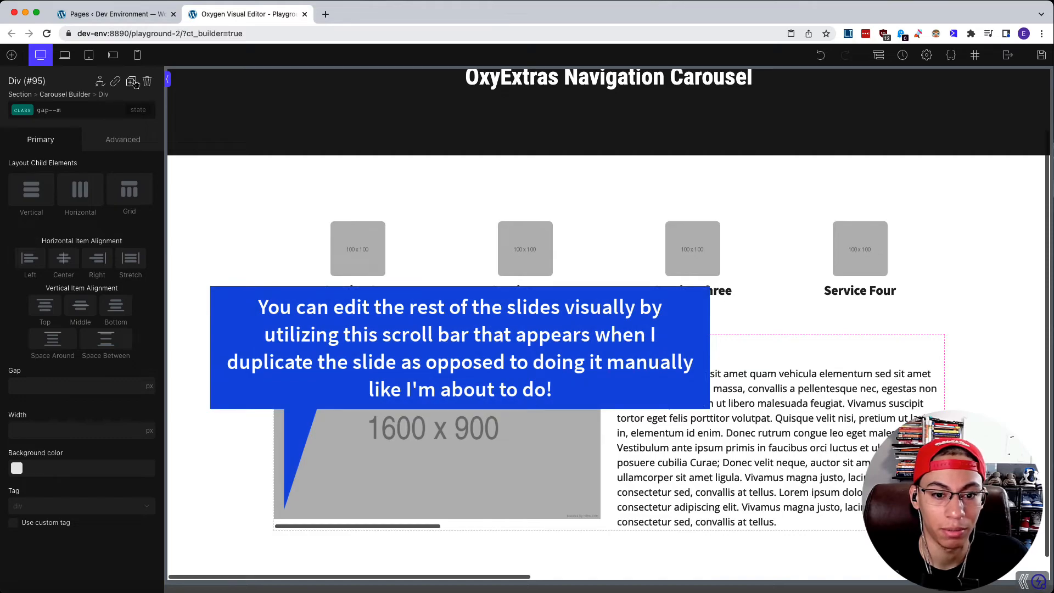
# Step: Show the page structure, collapse the upper carousel and expand the lower carousel's duplicated cells down to their headings
pyautogui.scroll(-1, 694, 187)
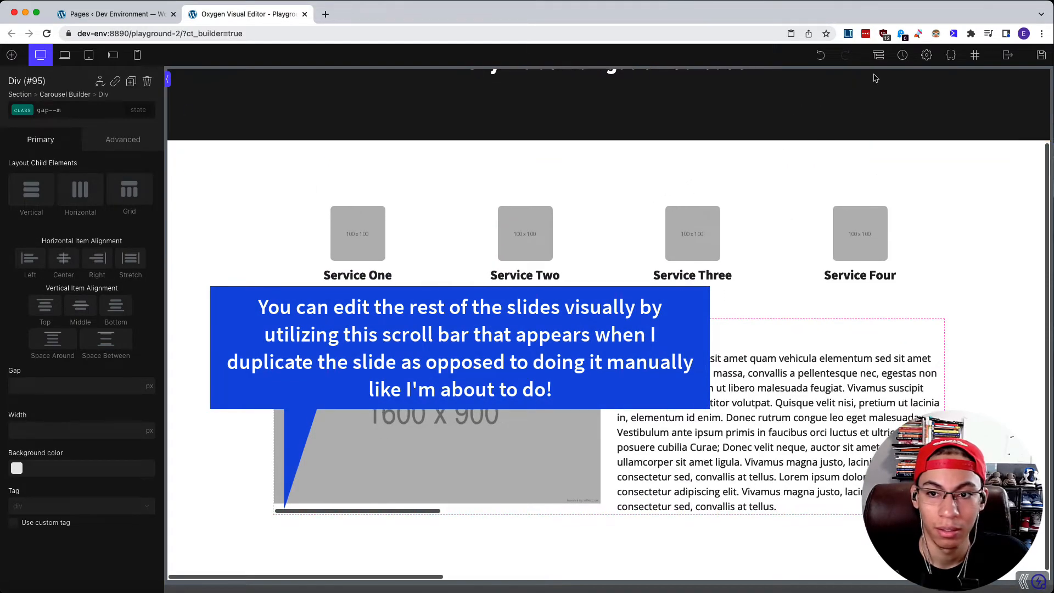
pyautogui.click(878, 55)
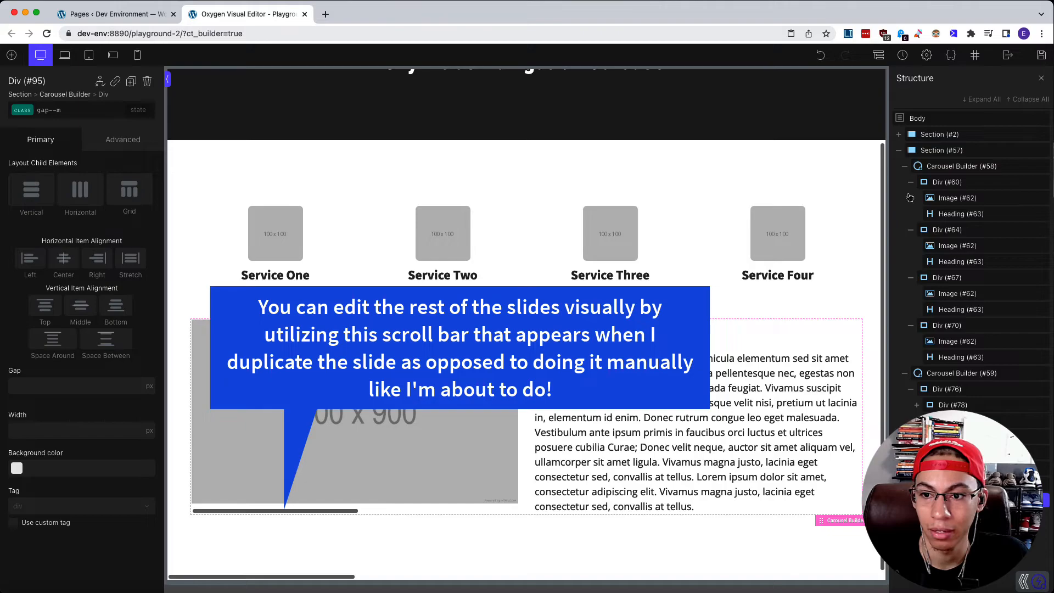
pyautogui.click(911, 183)
pyautogui.click(911, 198)
pyautogui.click(904, 166)
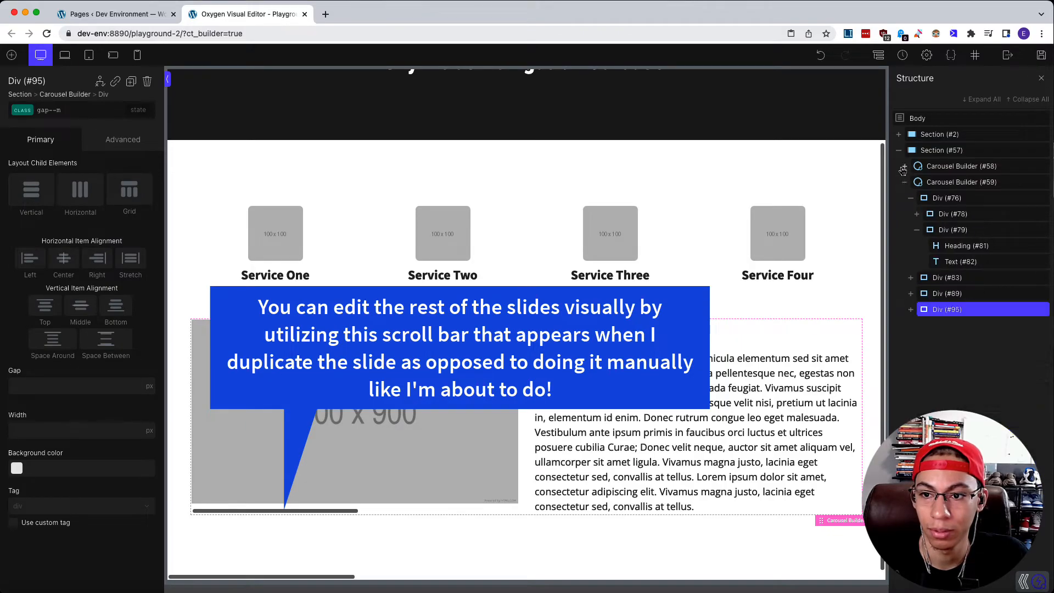
pyautogui.click(911, 277)
pyautogui.click(911, 325)
pyautogui.click(911, 373)
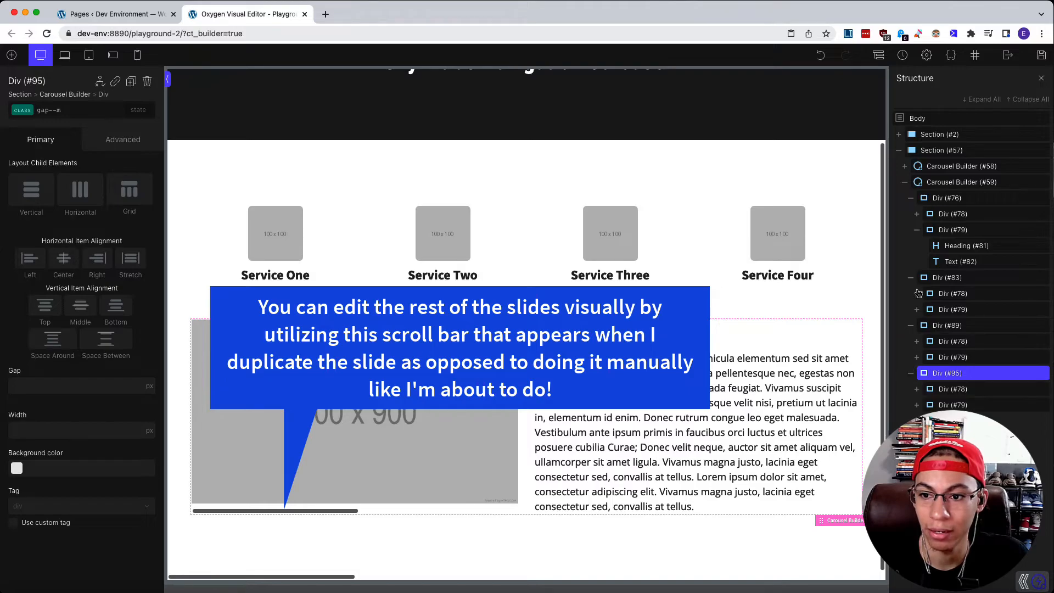
pyautogui.click(917, 309)
pyautogui.click(917, 388)
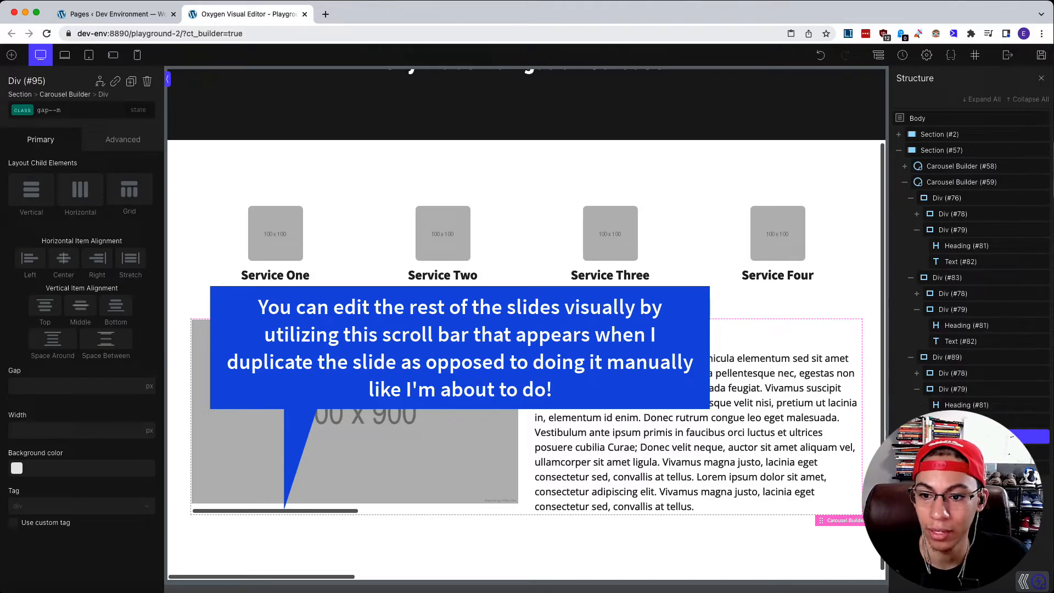
# Step: Change the headings of the three duplicated cells to "Service Two", "Service Three" and "Service Four", and save the page
pyautogui.click(963, 327)
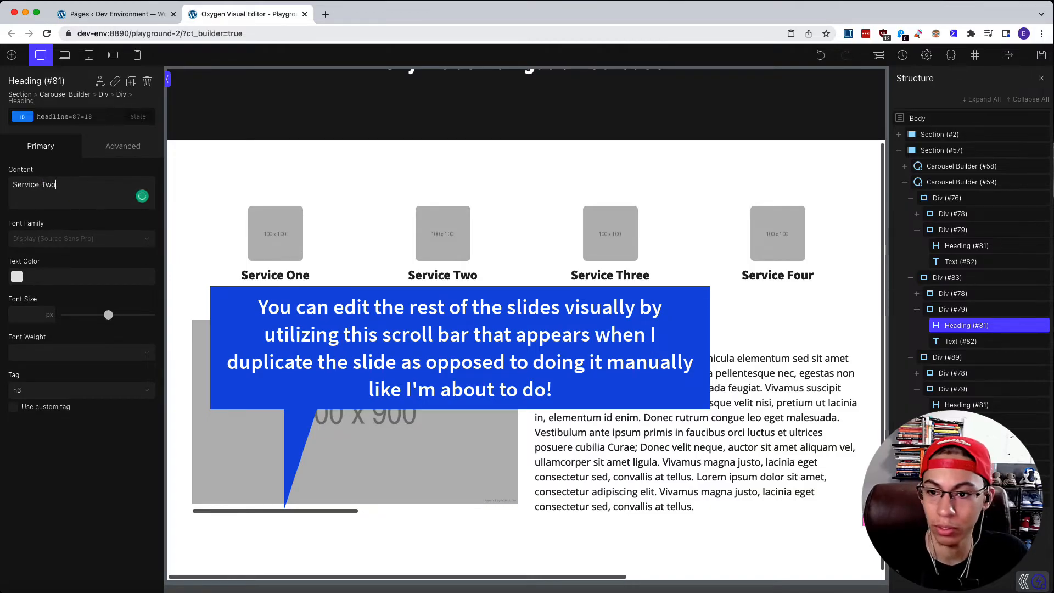
pyautogui.click(966, 405)
pyautogui.tripleClick(50, 182)
pyautogui.write('Service T')
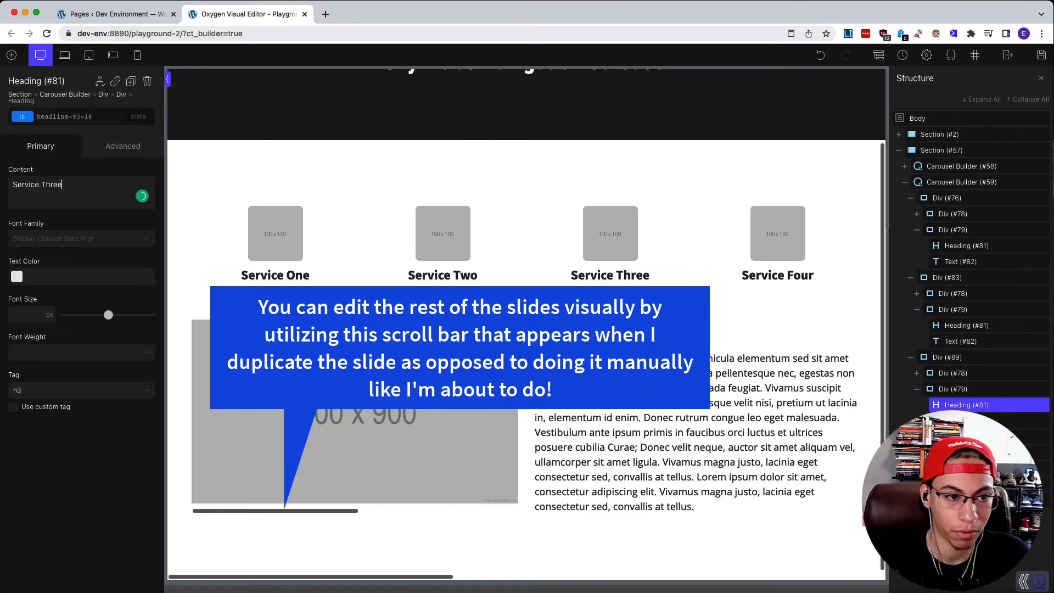
pyautogui.click(966, 484)
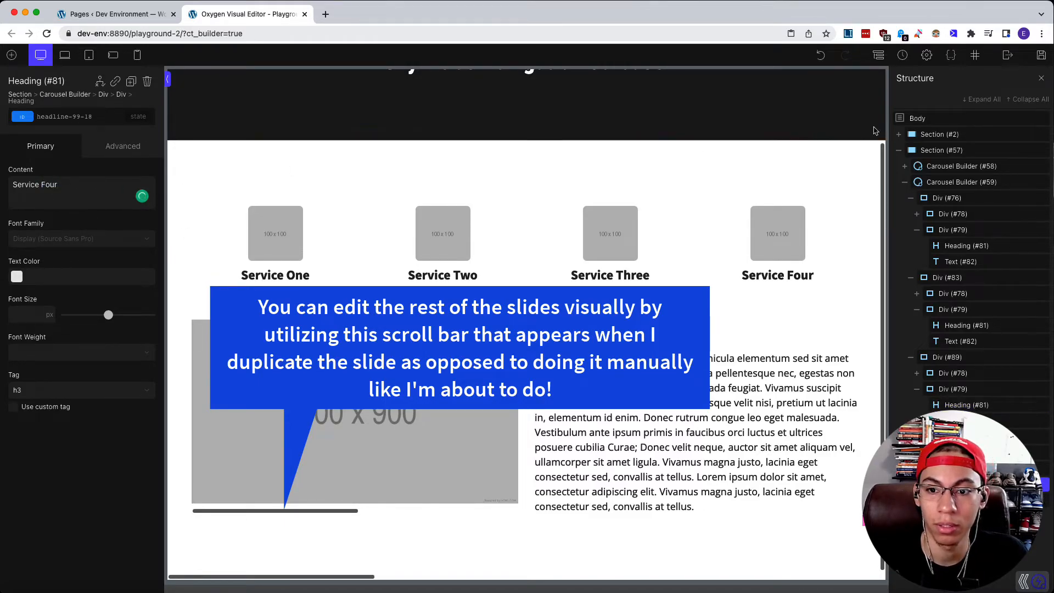
pyautogui.click(1040, 56)
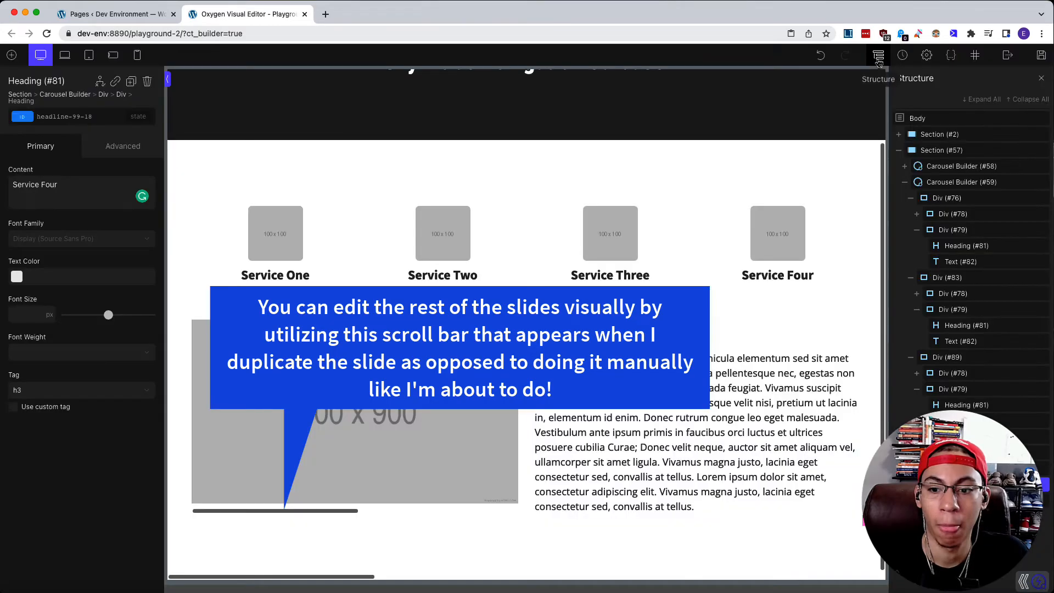
# Step: Hide the page structure and enable "Use as navigation for another carousel" on the upper carousel's ID selector
pyautogui.click(879, 57)
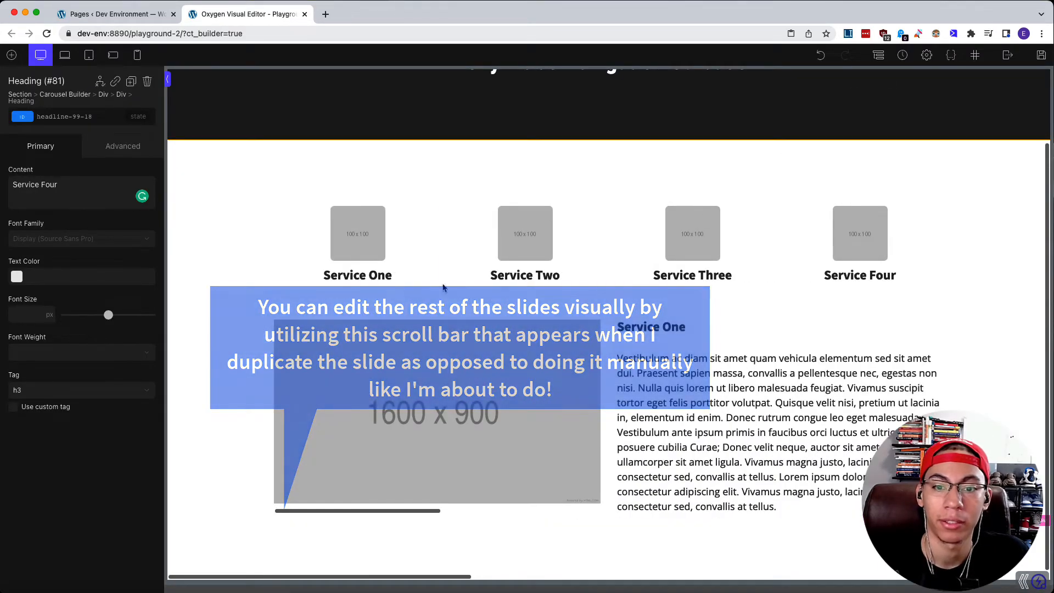
pyautogui.click(438, 247)
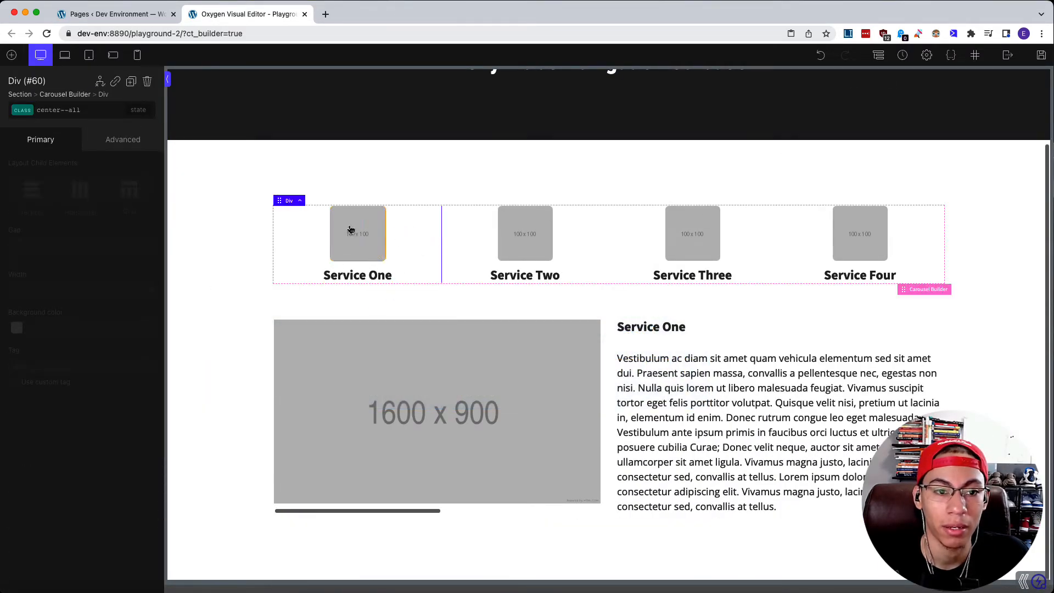
pyautogui.click(70, 94)
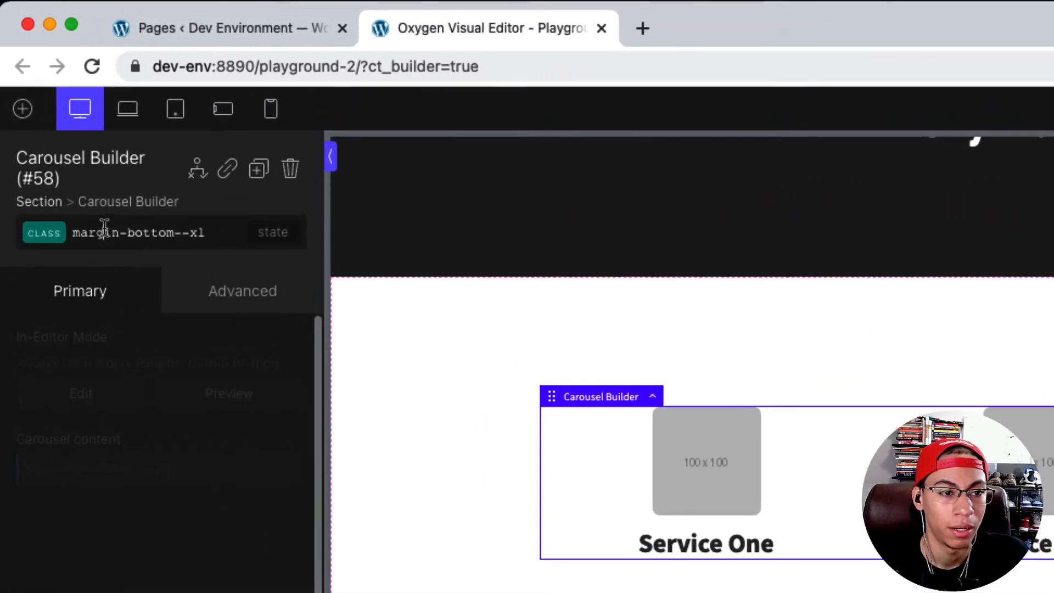
pyautogui.click(104, 227)
pyautogui.click(106, 401)
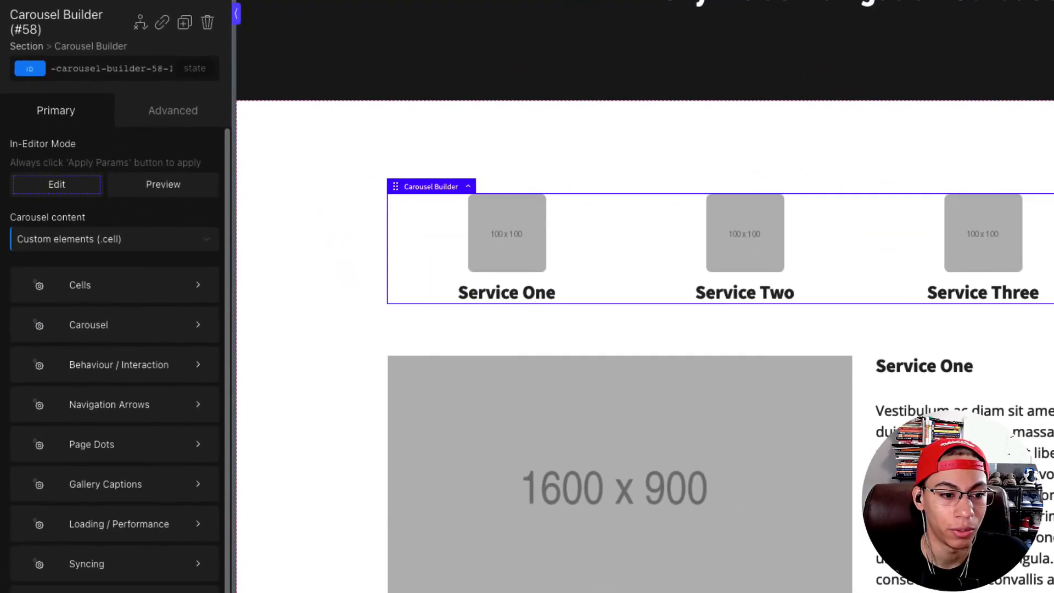
pyautogui.scroll(-1, 154, 585)
pyautogui.click(131, 540)
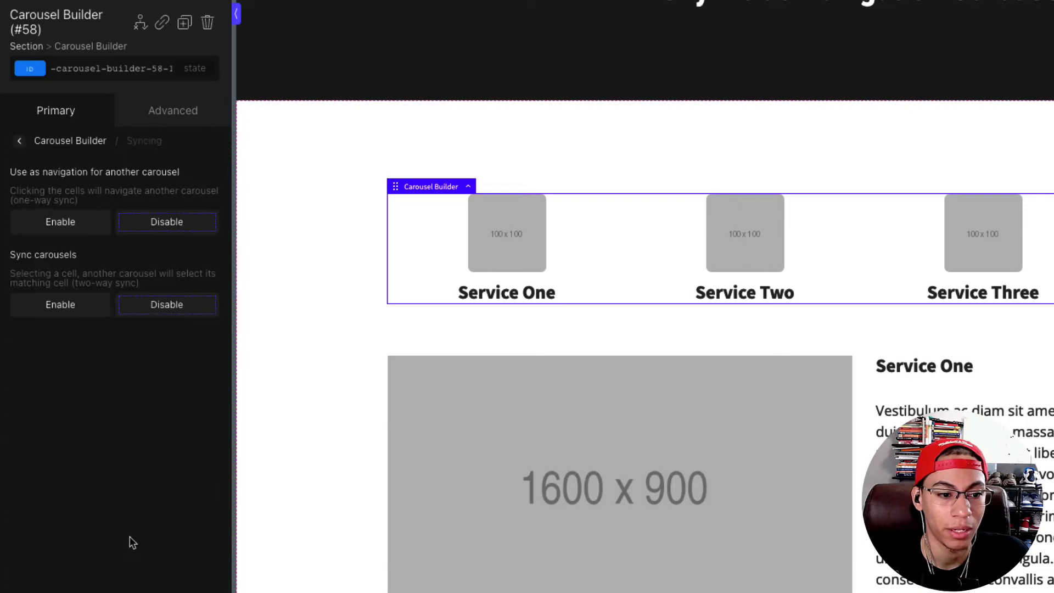
pyautogui.click(83, 225)
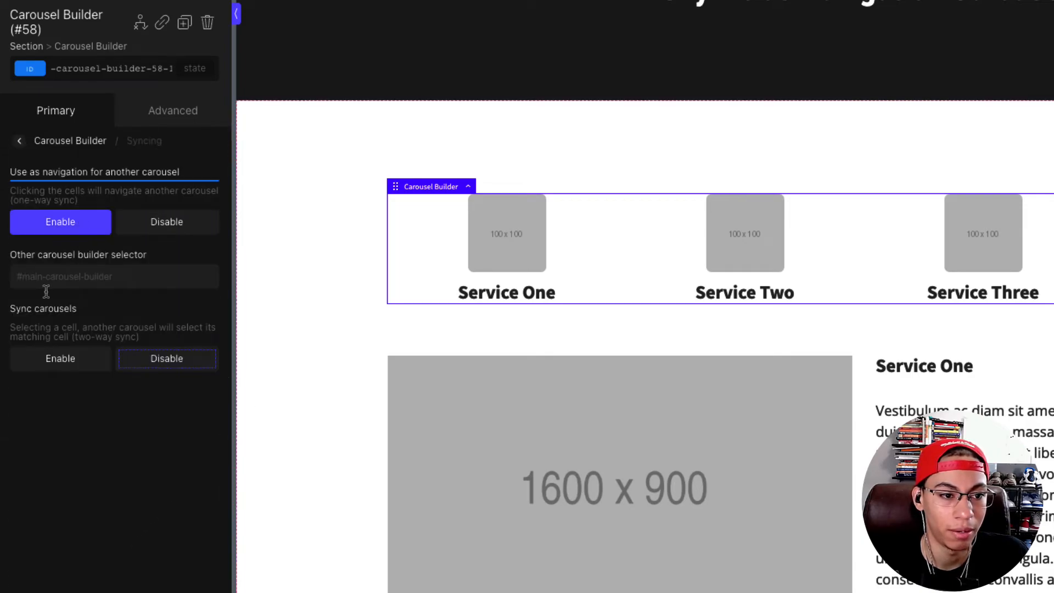
# Step: Copy the ID of the lower Carousel Builder that holds the two-column service cells
pyautogui.click(869, 386)
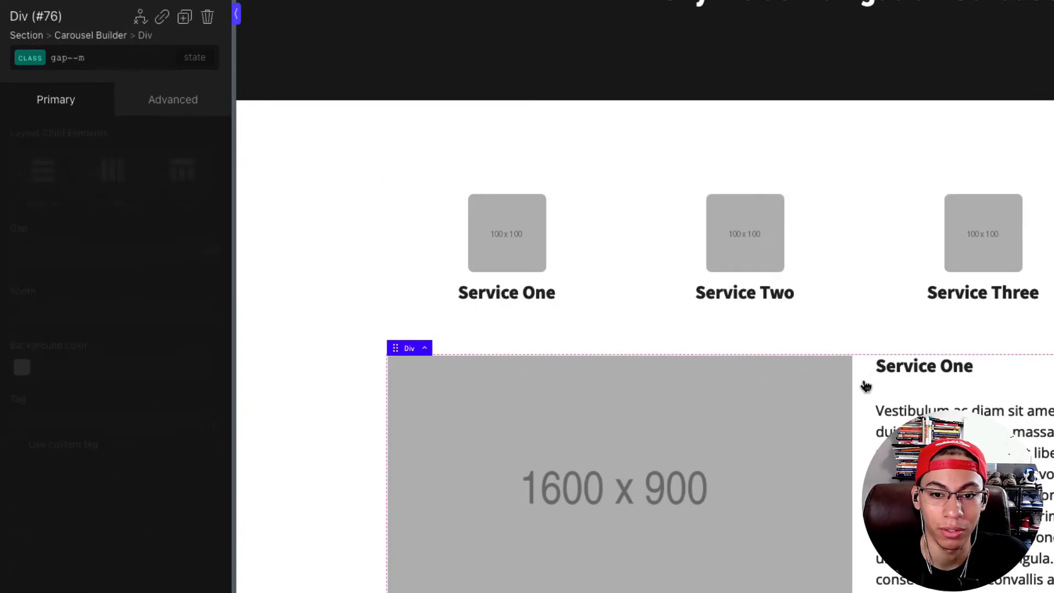
pyautogui.click(81, 35)
pyautogui.click(84, 67)
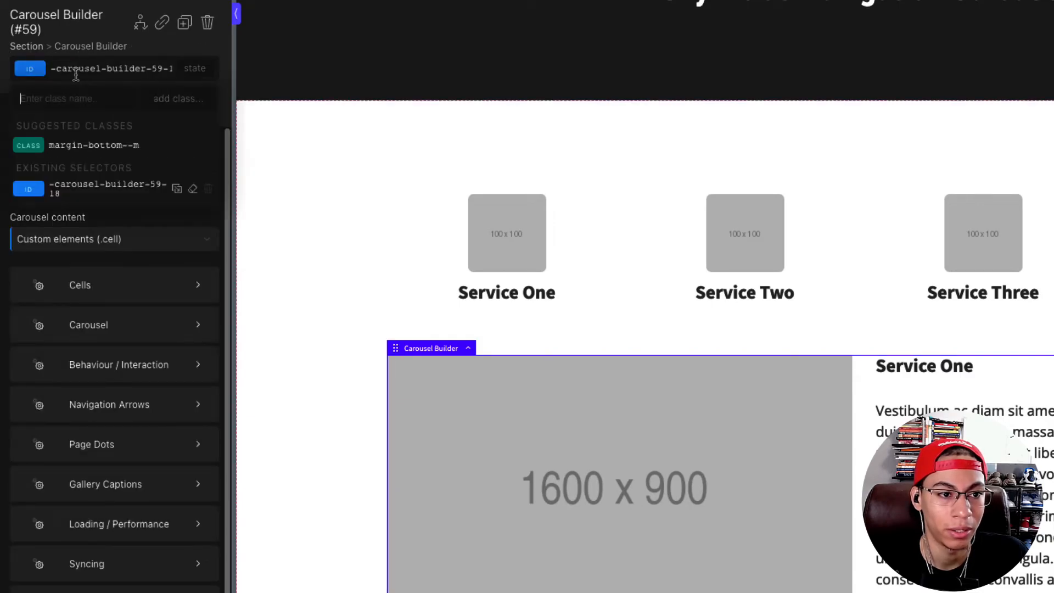
pyautogui.doubleClick(105, 69)
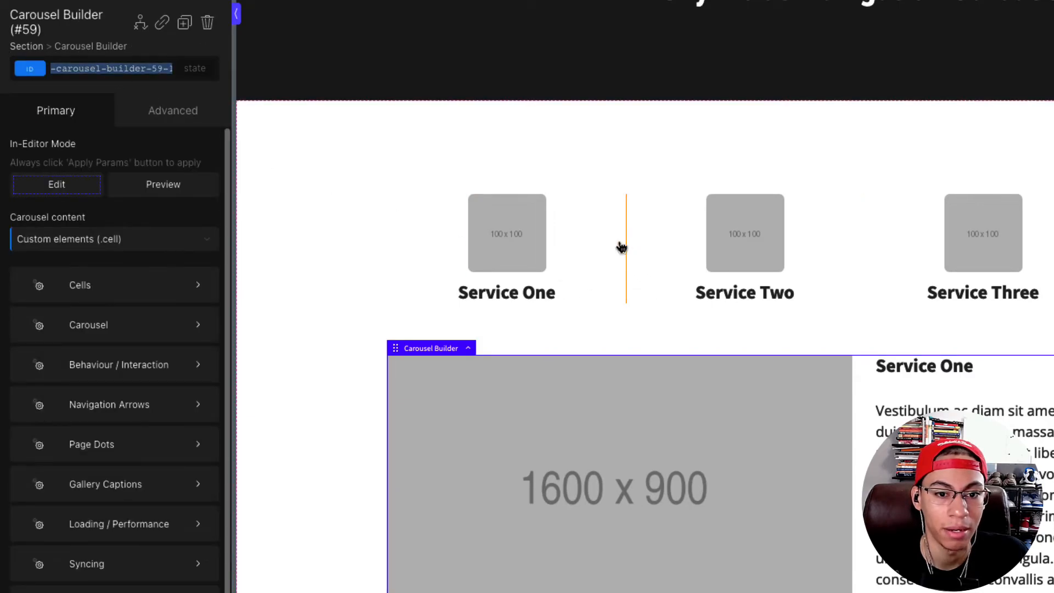
# Step: Set the upper carousel's other carousel builder selector to "#-carousel-builder-59-18"
pyautogui.click(624, 247)
pyautogui.click(94, 50)
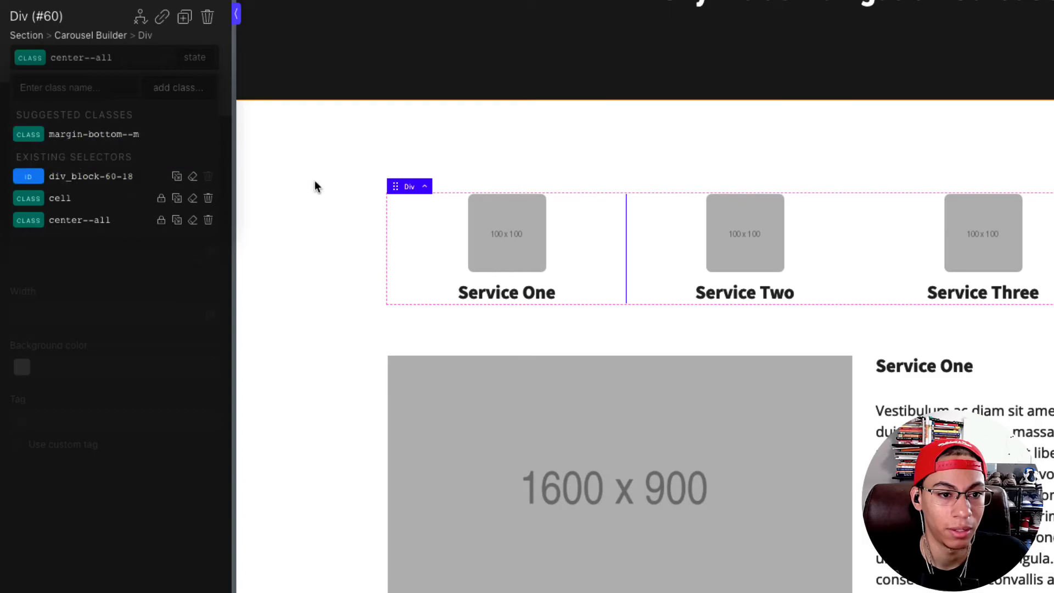
pyautogui.click(91, 35)
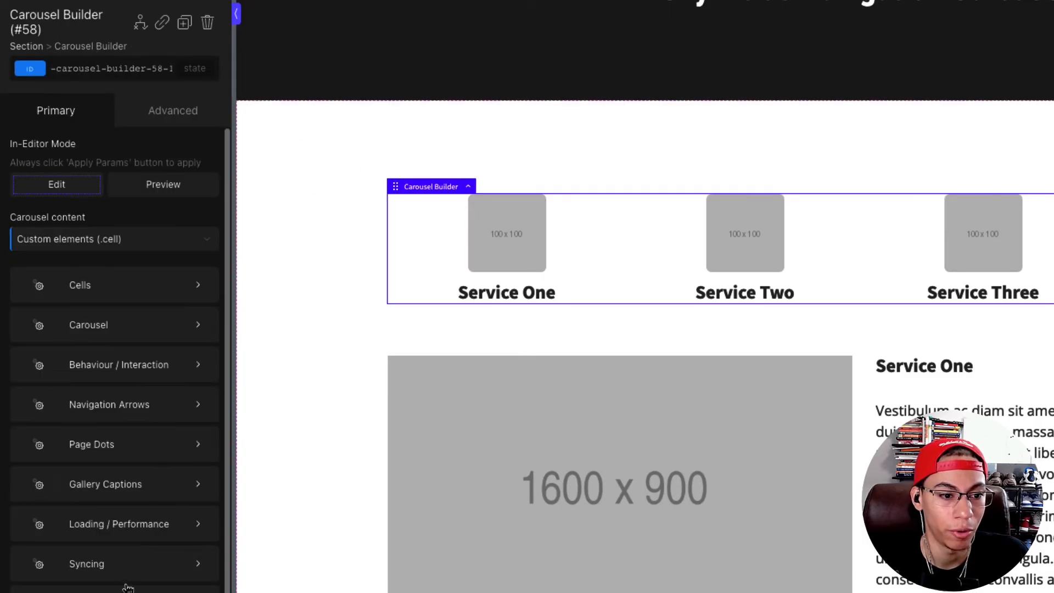
pyautogui.click(126, 567)
pyautogui.click(108, 281)
pyautogui.write('-carousel-builder-59-18')
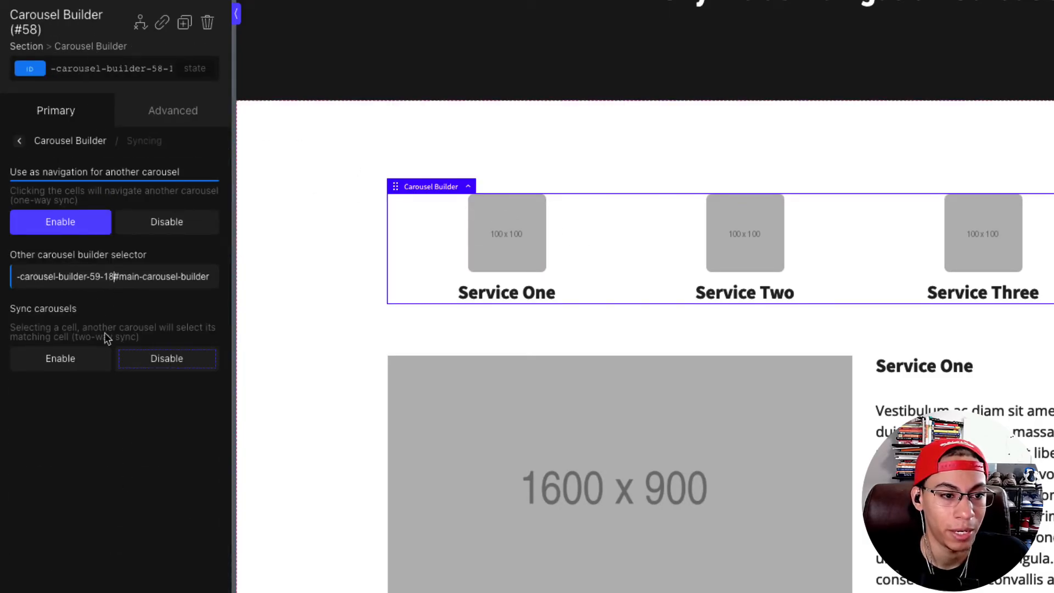
pyautogui.press('BackSpace')
pyautogui.press('BackSpace')
pyautogui.press('BackSpace')
pyautogui.press('BackSpace')
pyautogui.press('BackSpace')
pyautogui.press('BackSpace')
pyautogui.press('BackSpace')
pyautogui.press('BackSpace')
pyautogui.press('BackSpace')
pyautogui.press('BackSpace')
pyautogui.press('BackSpace')
pyautogui.press('BackSpace')
pyautogui.press('BackSpace')
pyautogui.press('BackSpace')
pyautogui.press('BackSpace')
pyautogui.press('BackSpace')
pyautogui.press('BackSpace')
pyautogui.press('BackSpace')
pyautogui.press('BackSpace')
pyautogui.press('BackSpace')
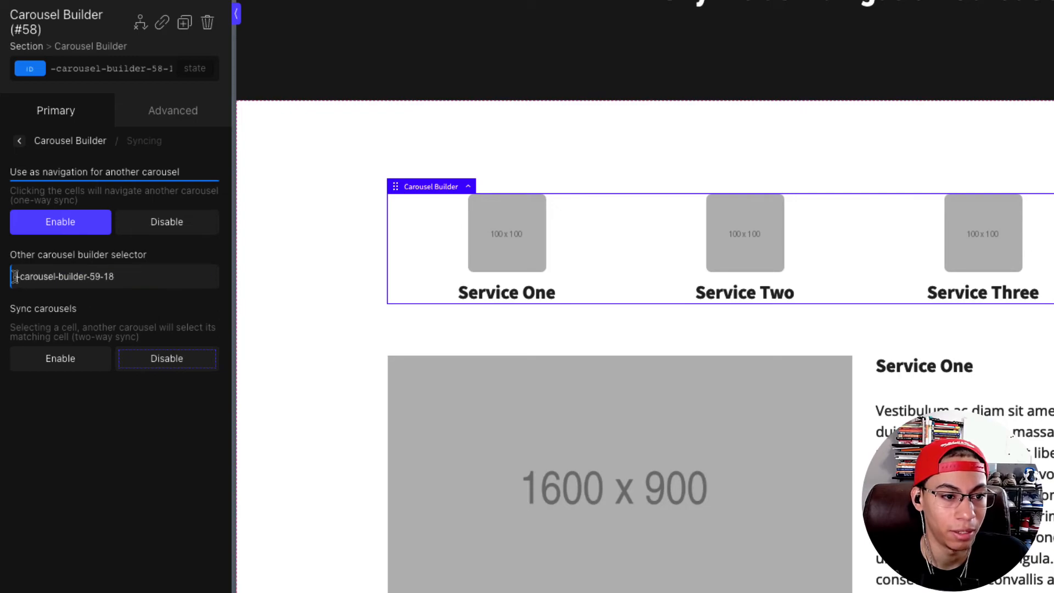
pyautogui.press('Home')
pyautogui.write('#')
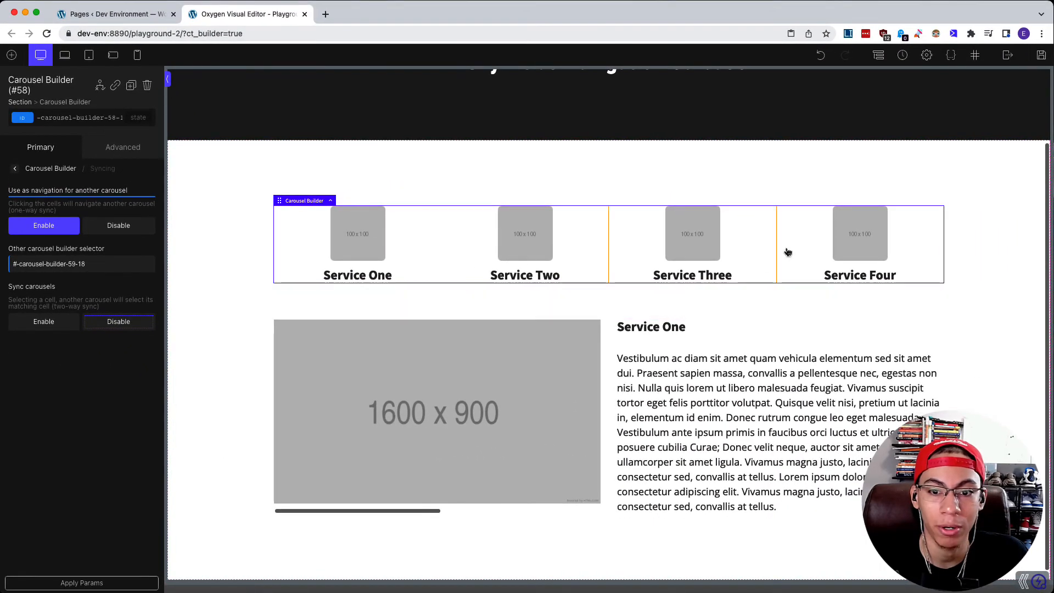
# Step: Save the page and open its frontend in a new browser tab
pyautogui.click(1037, 58)
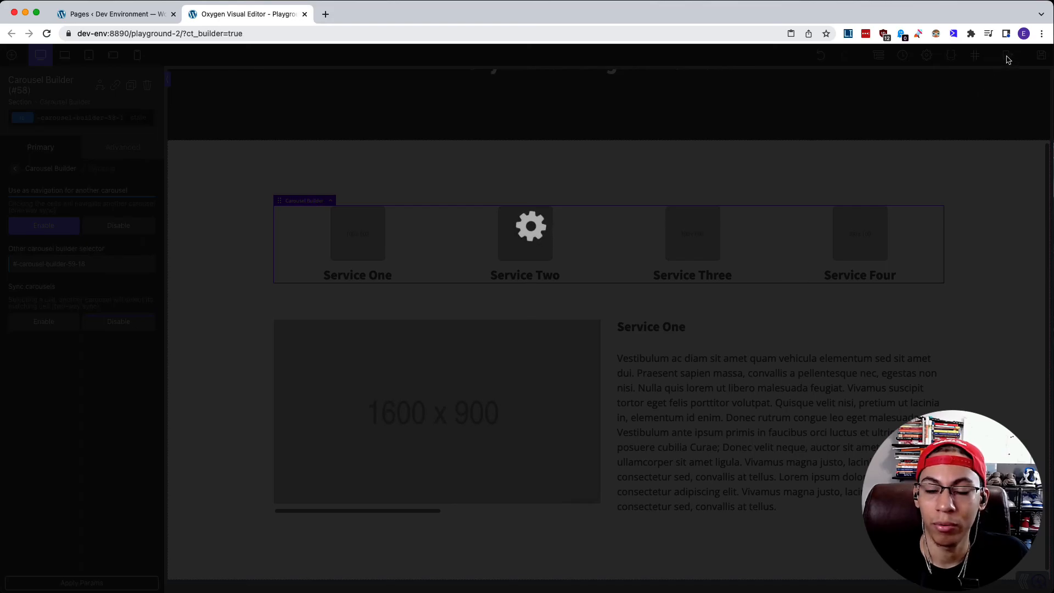
pyautogui.moveTo(1008, 59)
pyautogui.rightClick(1008, 88)
pyautogui.click(1022, 94)
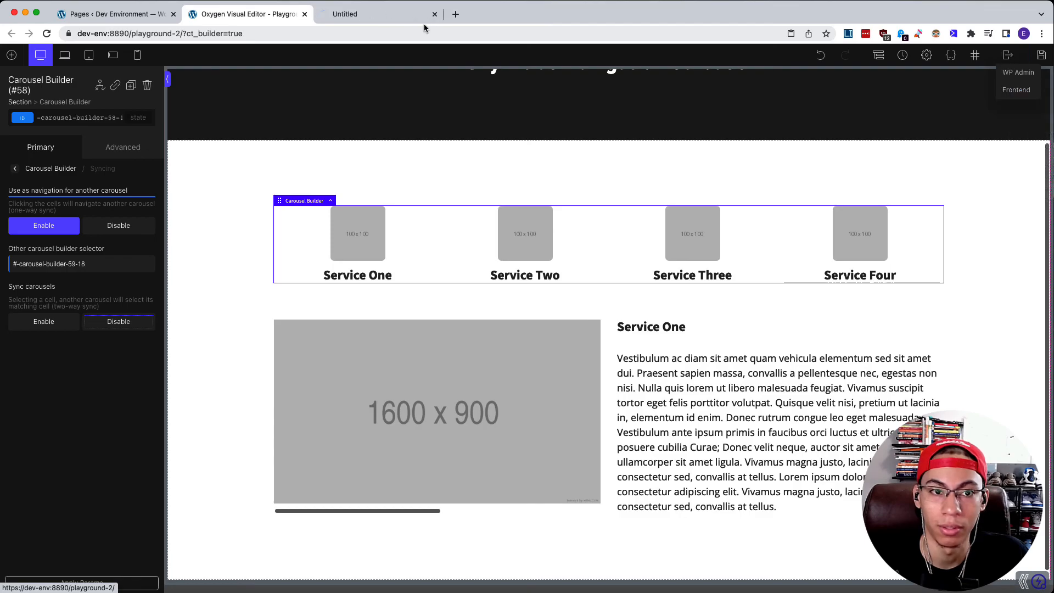
pyautogui.click(384, 14)
# Step: Test the carousel navigation on the frontend by selecting Service Two, Three, Four, Two and One in turn
pyautogui.scroll(-2, 406, 258)
pyautogui.click(447, 258)
pyautogui.click(585, 252)
pyautogui.click(774, 254)
pyautogui.click(458, 258)
pyautogui.click(302, 252)
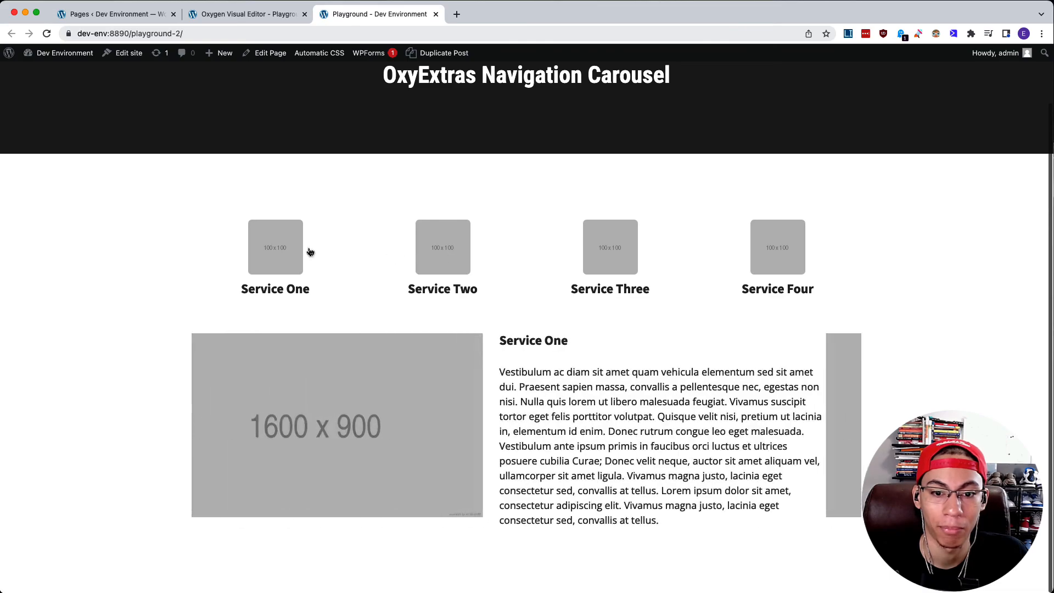